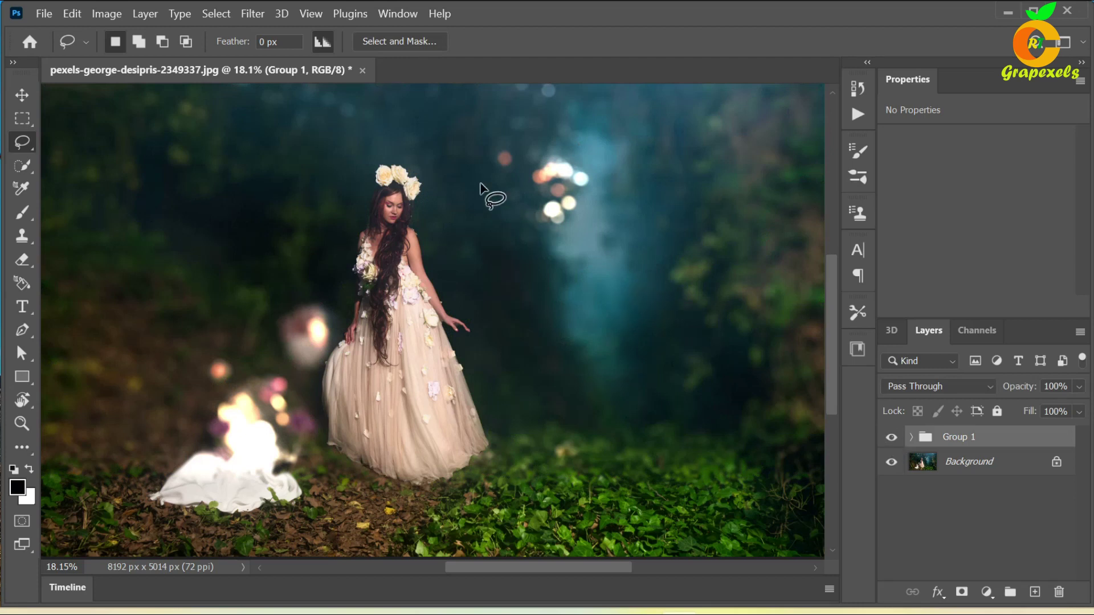
Close the edited document without saving and open the original image pexels-george-desipris-2349337 from the IMAGES folder.
{"action": "left_click", "coordinate": [362, 70]}
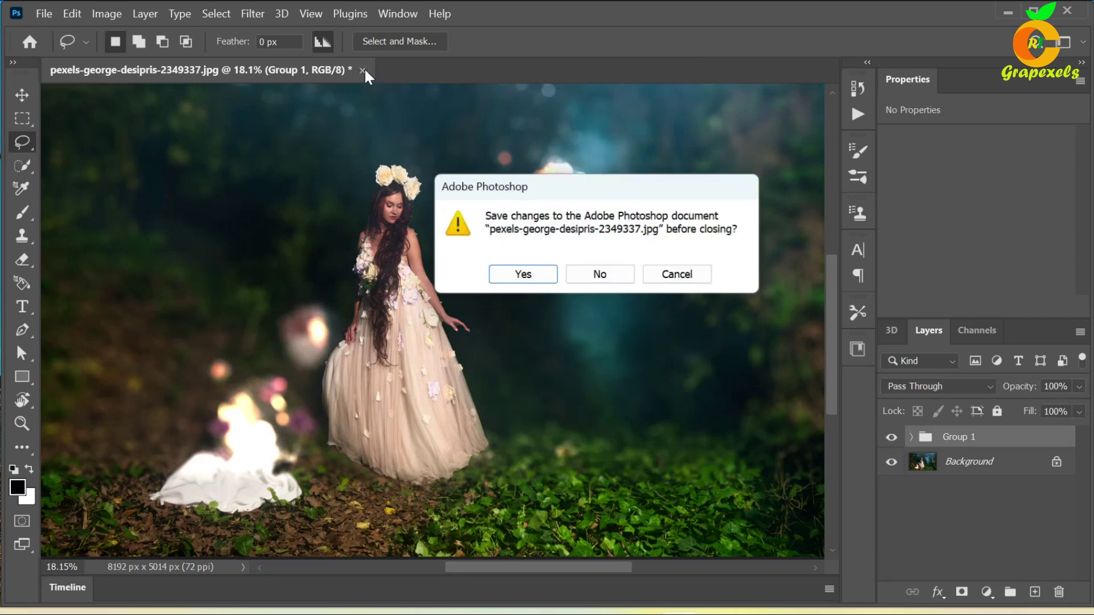
{"action": "left_click", "coordinate": [600, 275]}
{"action": "left_click", "coordinate": [66, 170]}
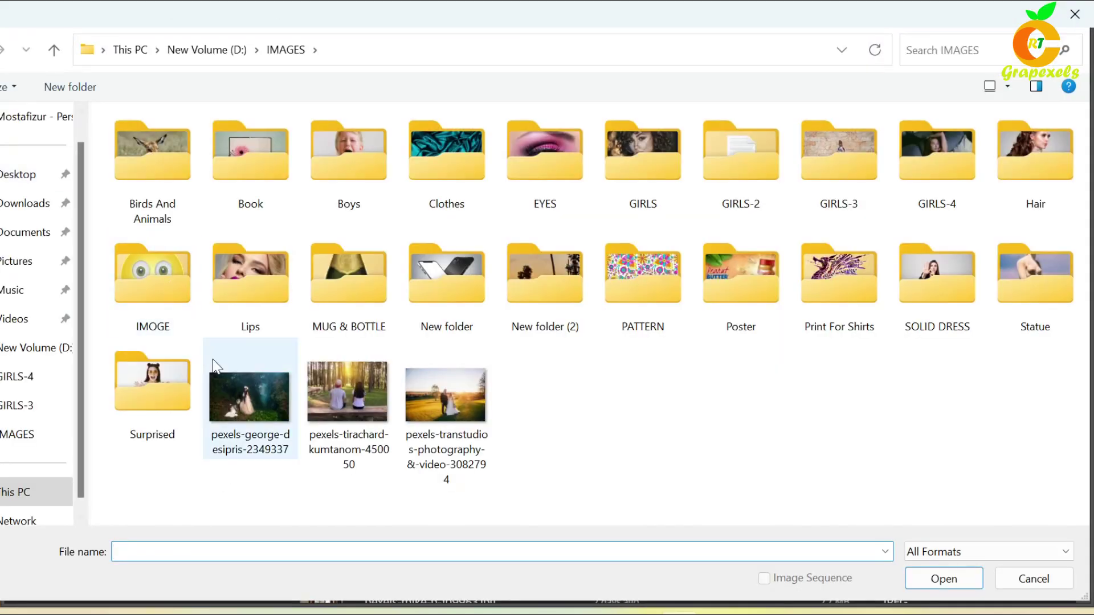
{"action": "left_click", "coordinate": [255, 418]}
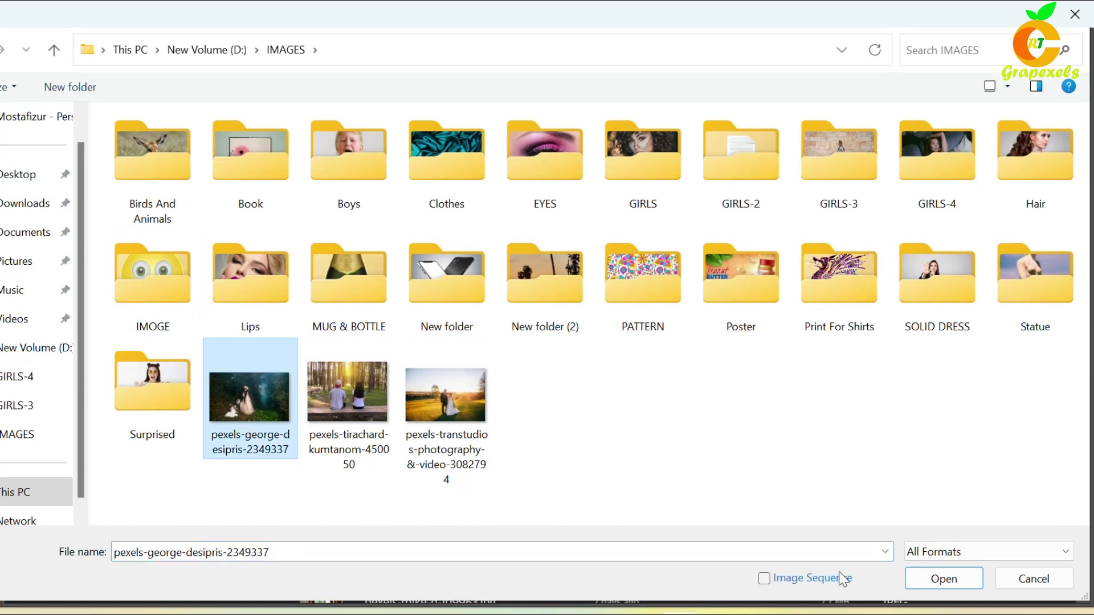
{"action": "left_click", "coordinate": [944, 580]}
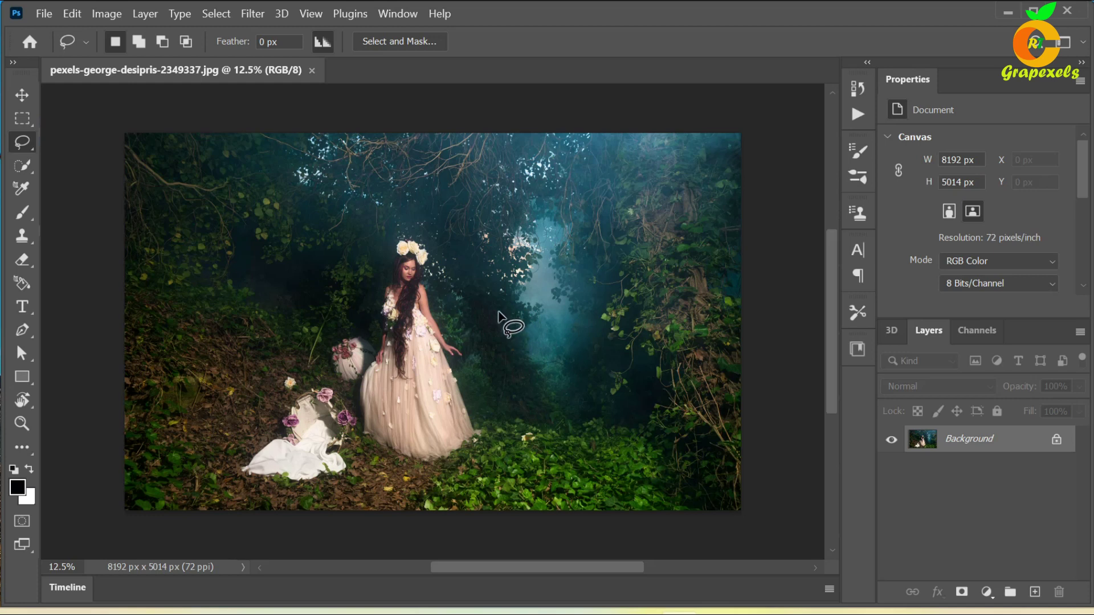
Duplicate the Background layer and run Select Subject on the copy.
{"action": "scroll", "coordinate": [538, 337], "scroll_direction": "up", "scroll_amount": 1}
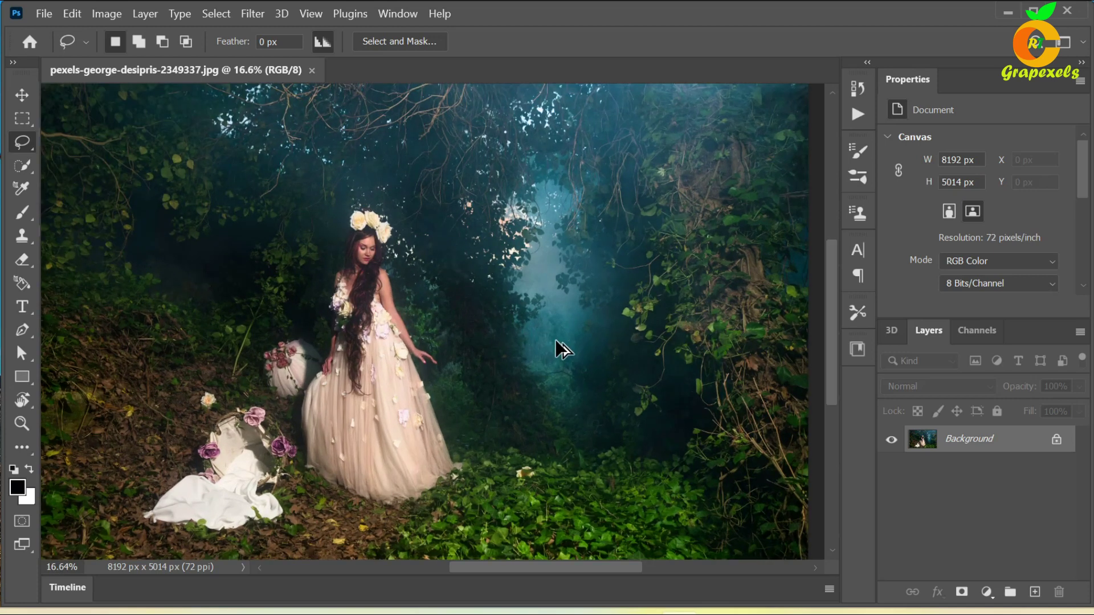
{"action": "left_click_drag", "start_coordinate": [435, 344], "coordinate": [456, 351]}
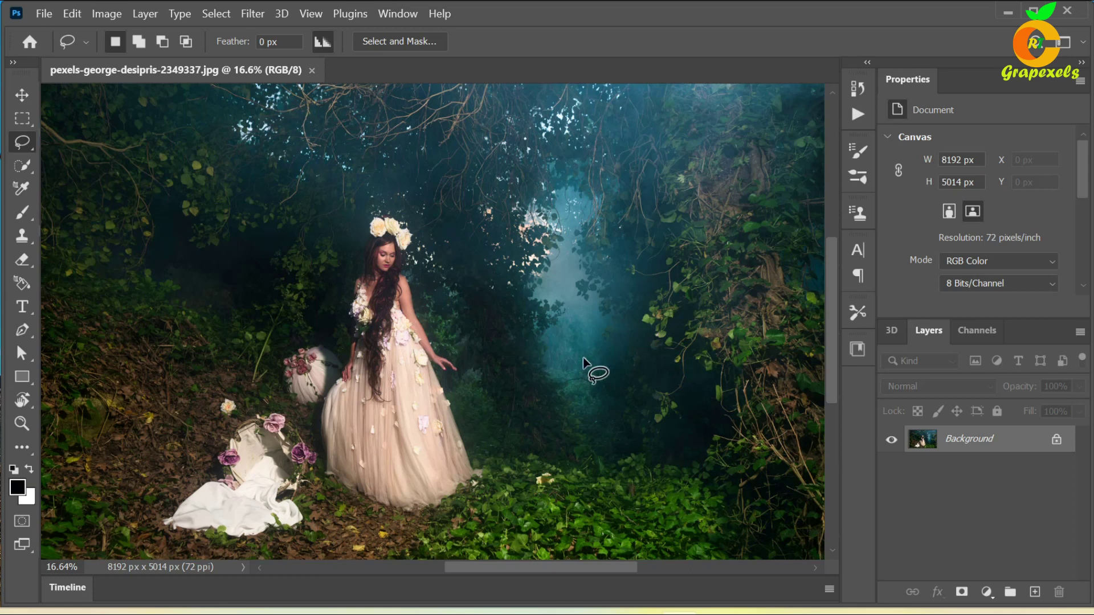
{"action": "left_click_drag", "start_coordinate": [1029, 456], "coordinate": [1033, 592]}
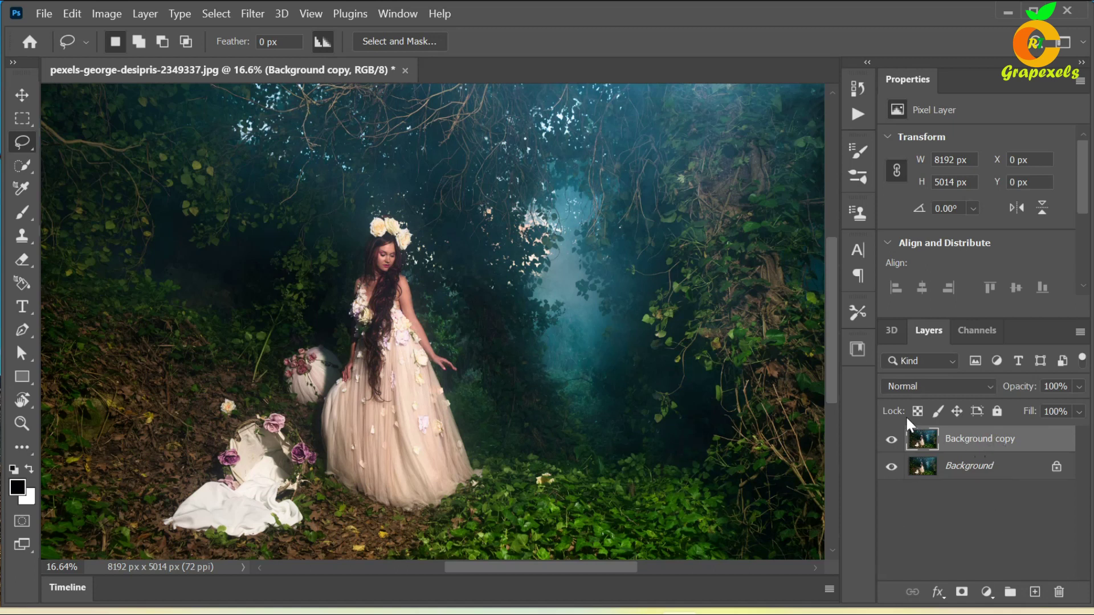
{"action": "left_click", "coordinate": [218, 14]}
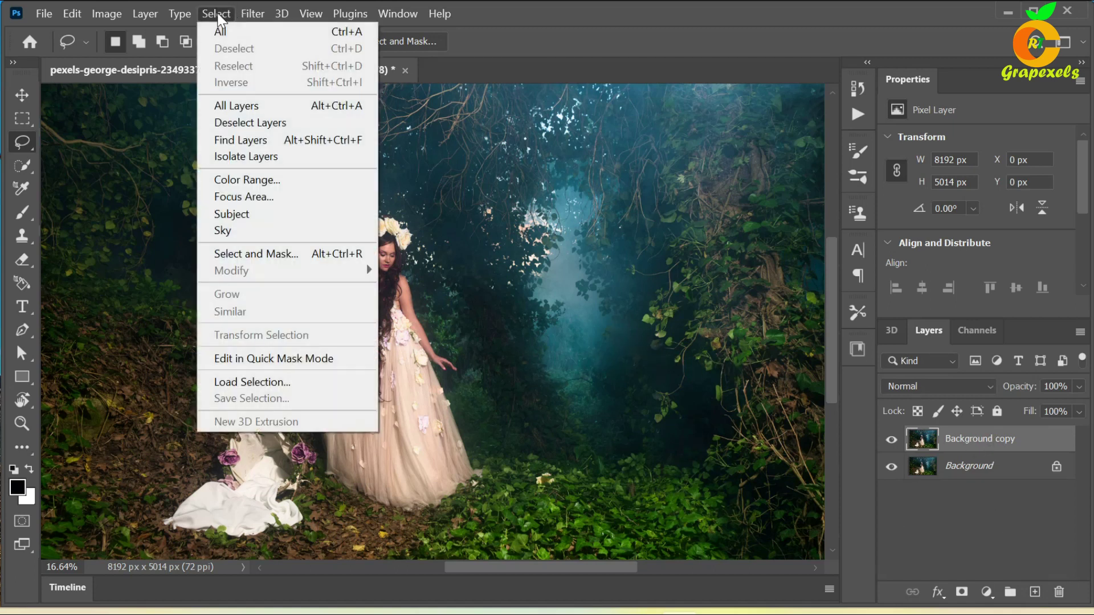
{"action": "left_click", "coordinate": [226, 215]}
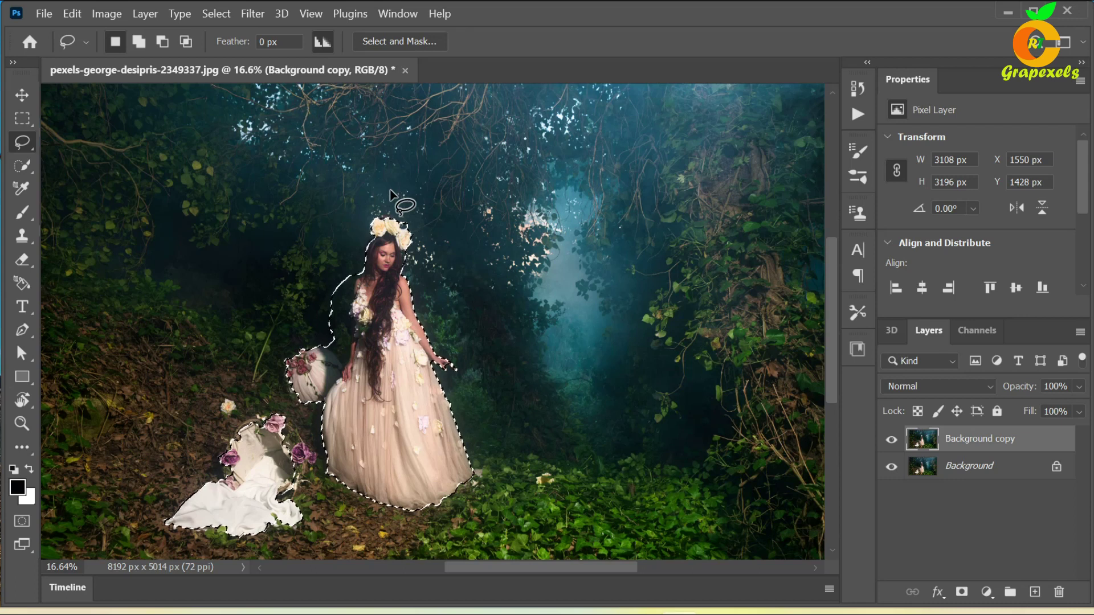
Subtract the dark background beside the woman's arm, the flowered parasol and the draped basket from the selection with the Quick Selection tool.
{"action": "left_click", "coordinate": [22, 165]}
{"action": "right_click", "coordinate": [22, 166]}
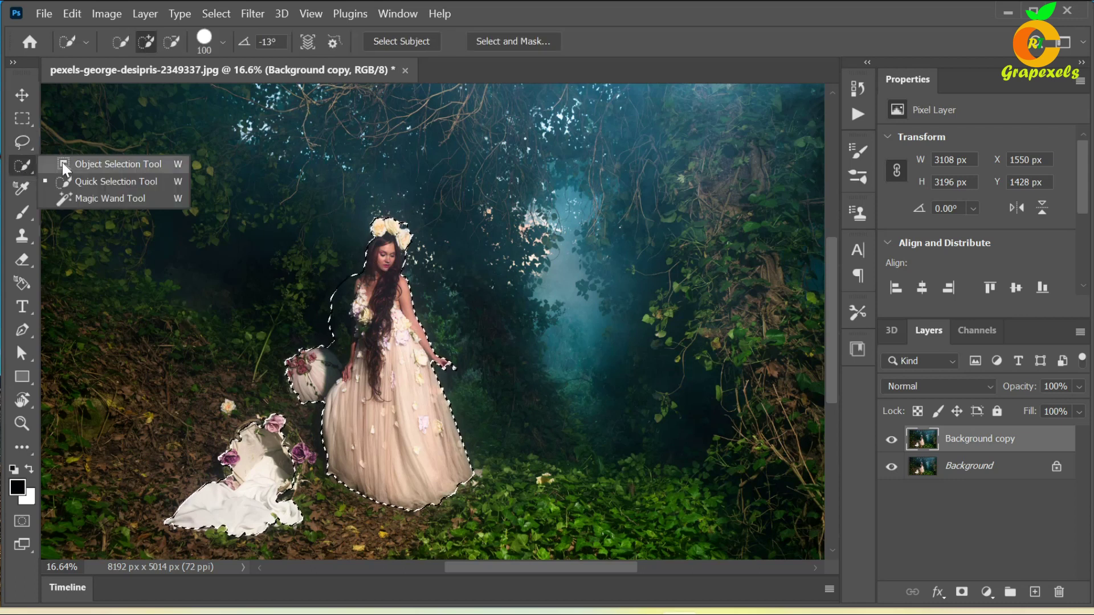
{"action": "left_click", "coordinate": [99, 181]}
{"action": "scroll", "coordinate": [326, 306], "scroll_direction": "up", "scroll_amount": 8}
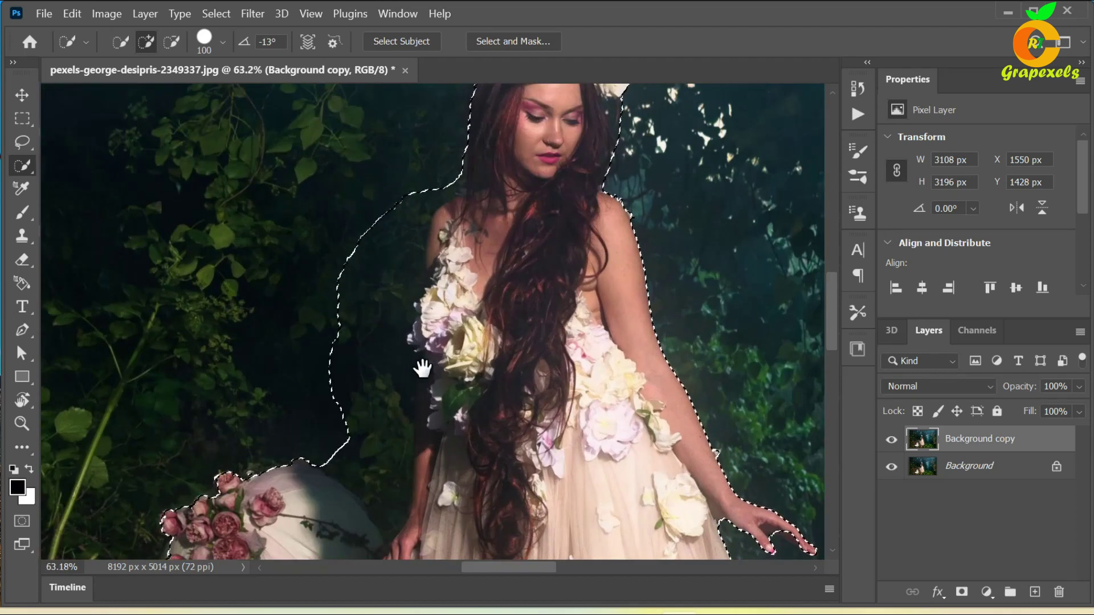
{"action": "left_click_drag", "start_coordinate": [420, 366], "coordinate": [435, 313]}
{"action": "mouse_move", "coordinate": [420, 170]}
{"action": "left_mouse_down"}
{"action": "mouse_move", "coordinate": [430, 135]}
{"action": "mouse_move", "coordinate": [401, 174]}
{"action": "mouse_move", "coordinate": [411, 166]}
{"action": "mouse_move", "coordinate": [402, 200]}
{"action": "left_mouse_up"}
{"action": "left_click_drag", "start_coordinate": [381, 262], "coordinate": [378, 328]}
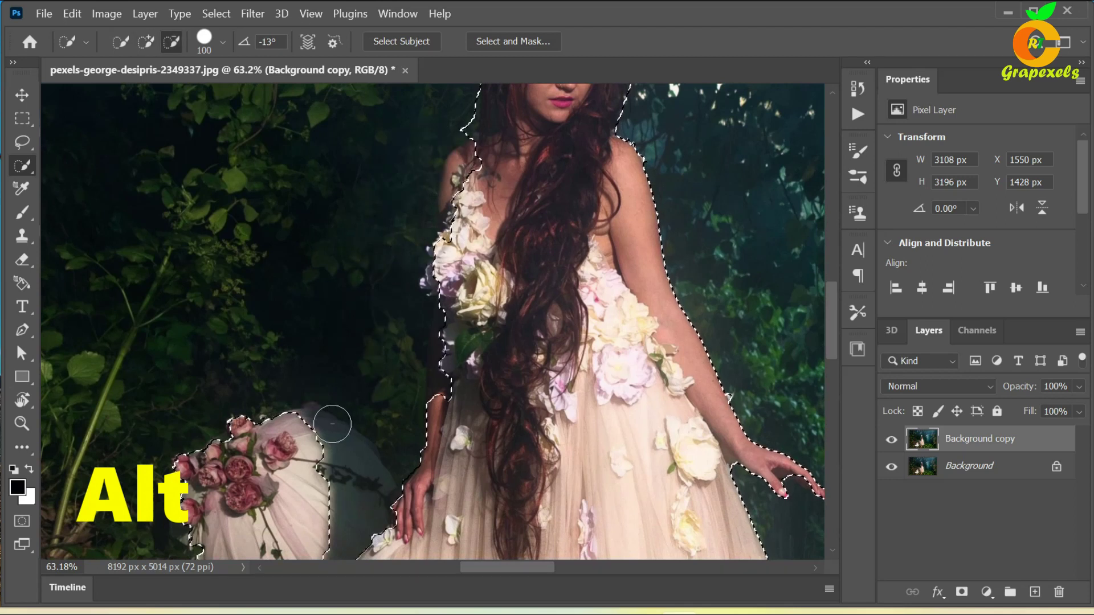
{"action": "mouse_move", "coordinate": [344, 420]}
{"action": "left_mouse_down"}
{"action": "mouse_move", "coordinate": [344, 310]}
{"action": "mouse_move", "coordinate": [380, 232]}
{"action": "mouse_move", "coordinate": [297, 324]}
{"action": "left_mouse_up"}
{"action": "mouse_move", "coordinate": [228, 327]}
{"action": "left_mouse_down"}
{"action": "mouse_move", "coordinate": [293, 443]}
{"action": "mouse_move", "coordinate": [390, 318]}
{"action": "mouse_move", "coordinate": [463, 251]}
{"action": "left_mouse_up"}
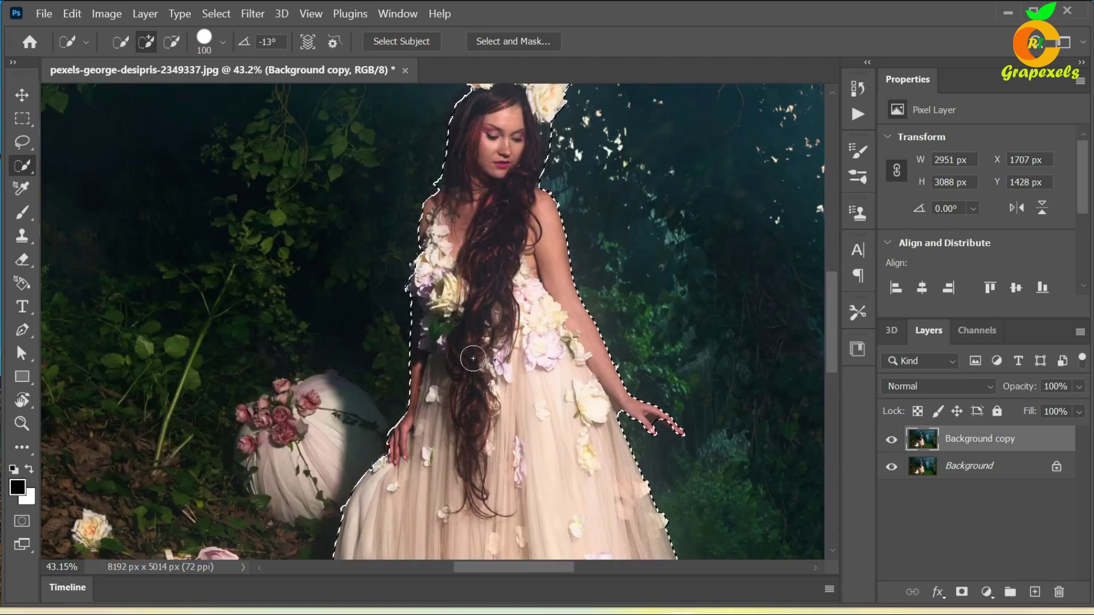
Check the selection edges around the woman from crown to hem and copy her to a new layer with Layer Via Copy.
{"action": "left_click_drag", "start_coordinate": [476, 354], "coordinate": [479, 434]}
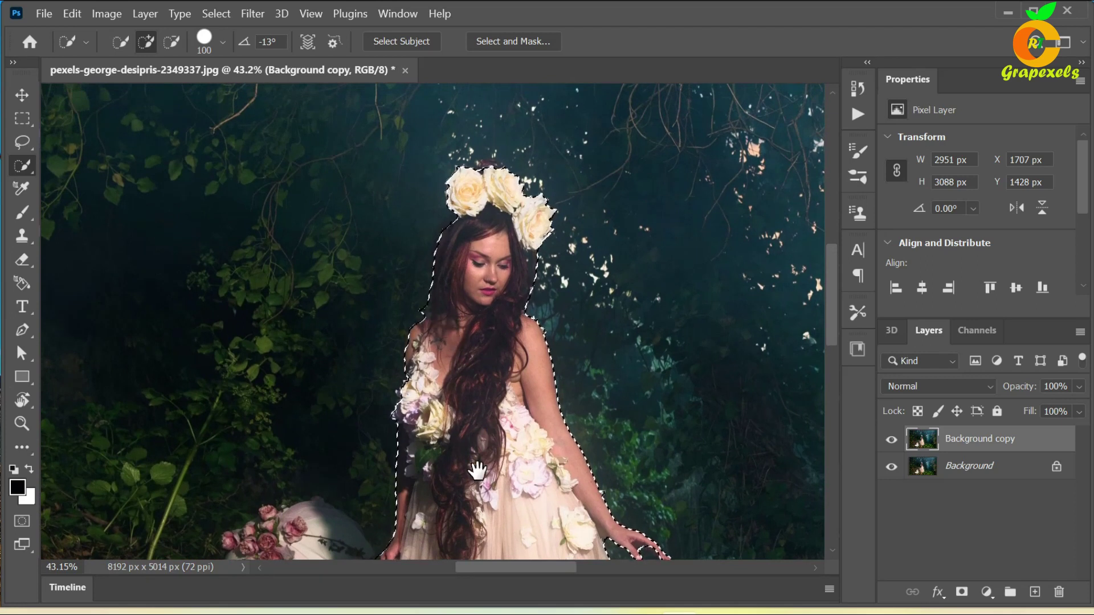
{"action": "left_click_drag", "start_coordinate": [492, 308], "coordinate": [496, 251]}
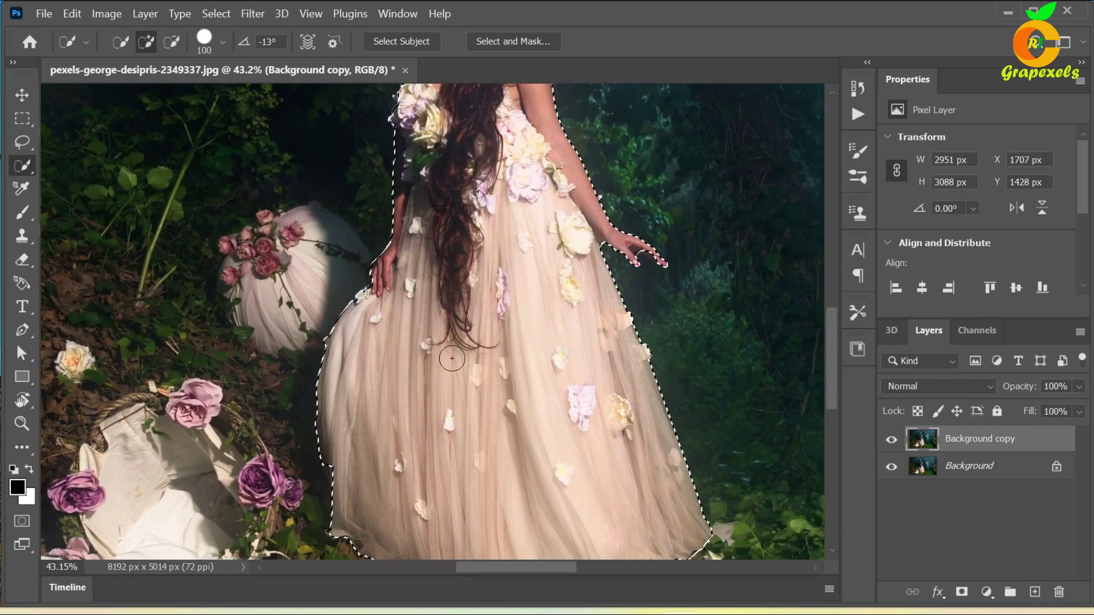
{"action": "scroll", "coordinate": [421, 358], "scroll_direction": "down", "scroll_amount": 4}
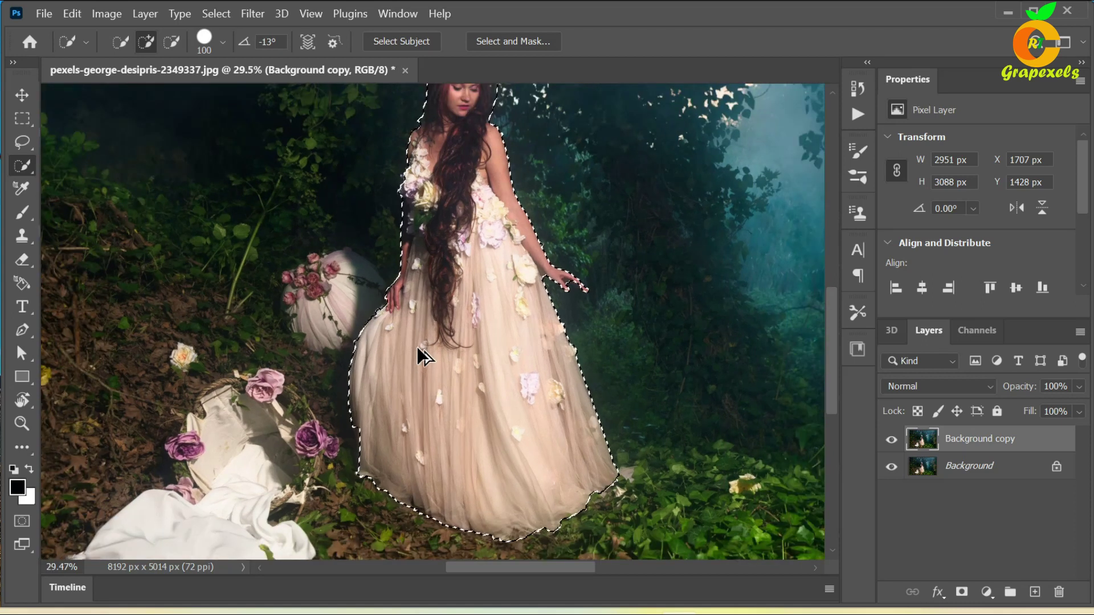
{"action": "scroll", "coordinate": [422, 358], "scroll_direction": "down", "scroll_amount": 2}
{"action": "left_click_drag", "start_coordinate": [535, 346], "coordinate": [516, 390]}
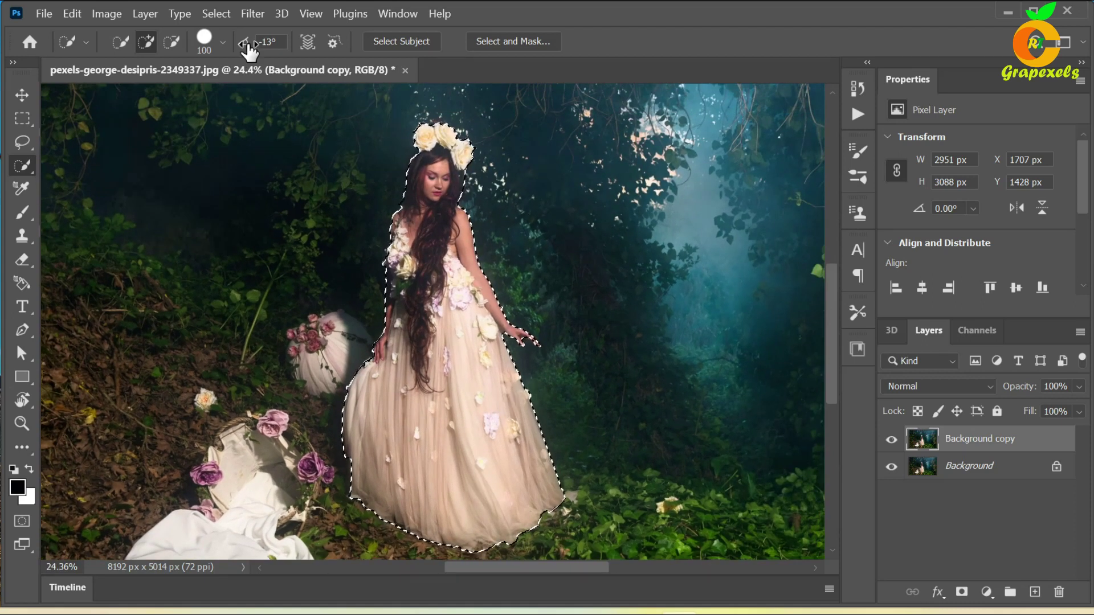
{"action": "left_click", "coordinate": [145, 14]}
{"action": "mouse_move", "coordinate": [190, 27]}
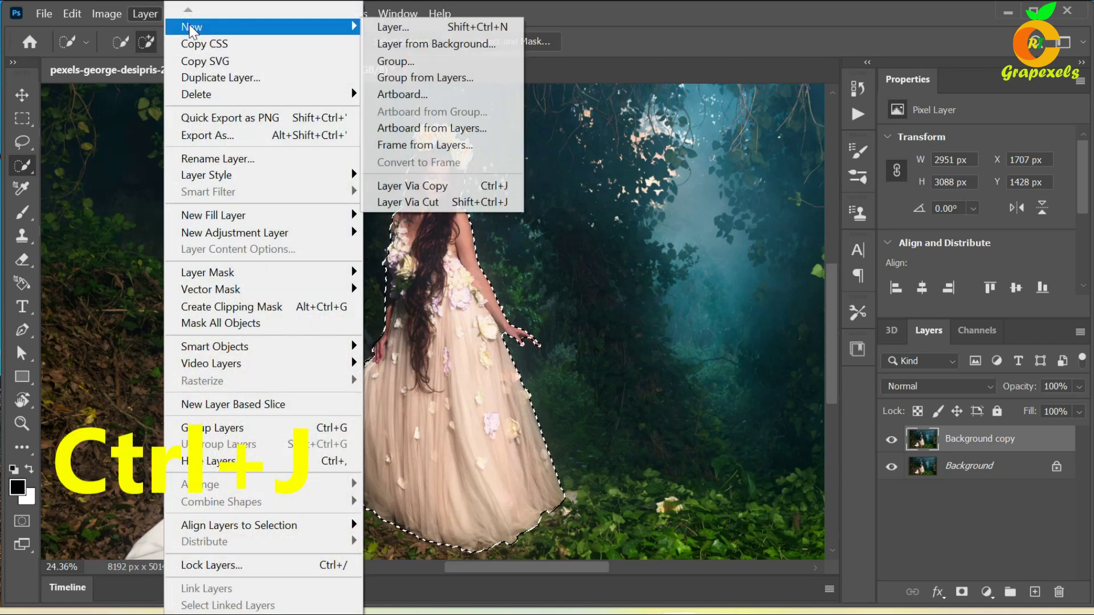
{"action": "left_click", "coordinate": [440, 187]}
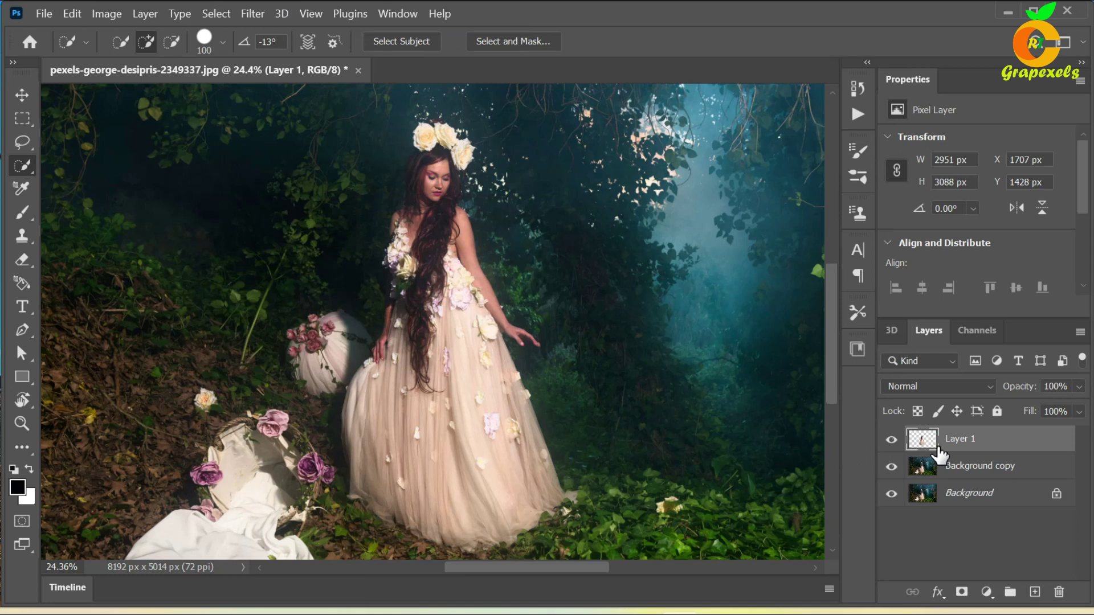
Hide Layer 1, load its outline as a selection, and make the Background copy layer active.
{"action": "left_click", "coordinate": [892, 440]}
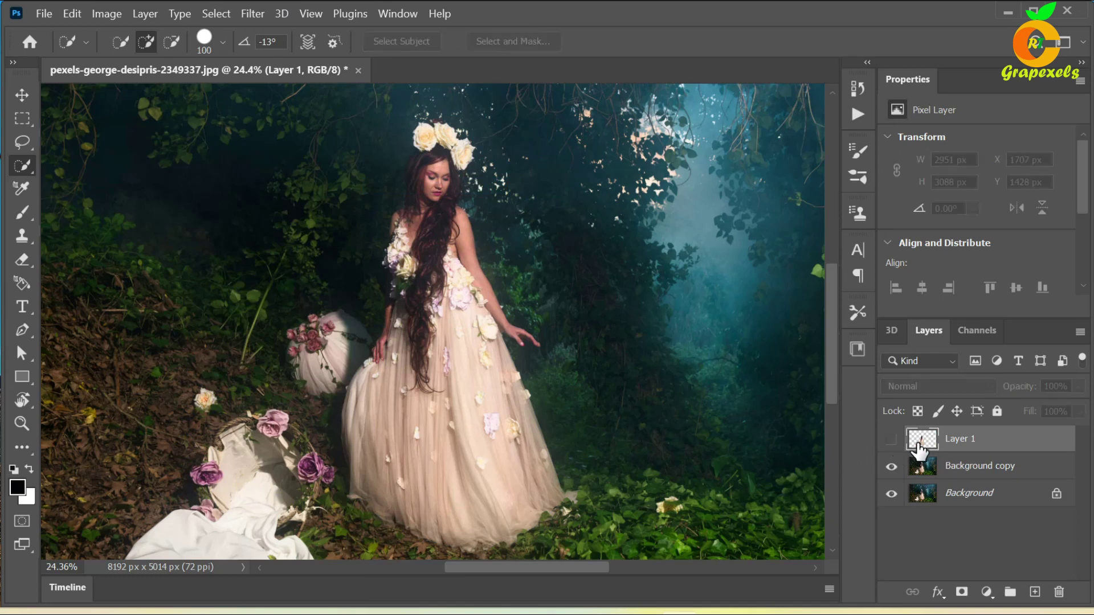
{"action": "left_click", "coordinate": [962, 476]}
{"action": "left_click", "coordinate": [941, 448]}
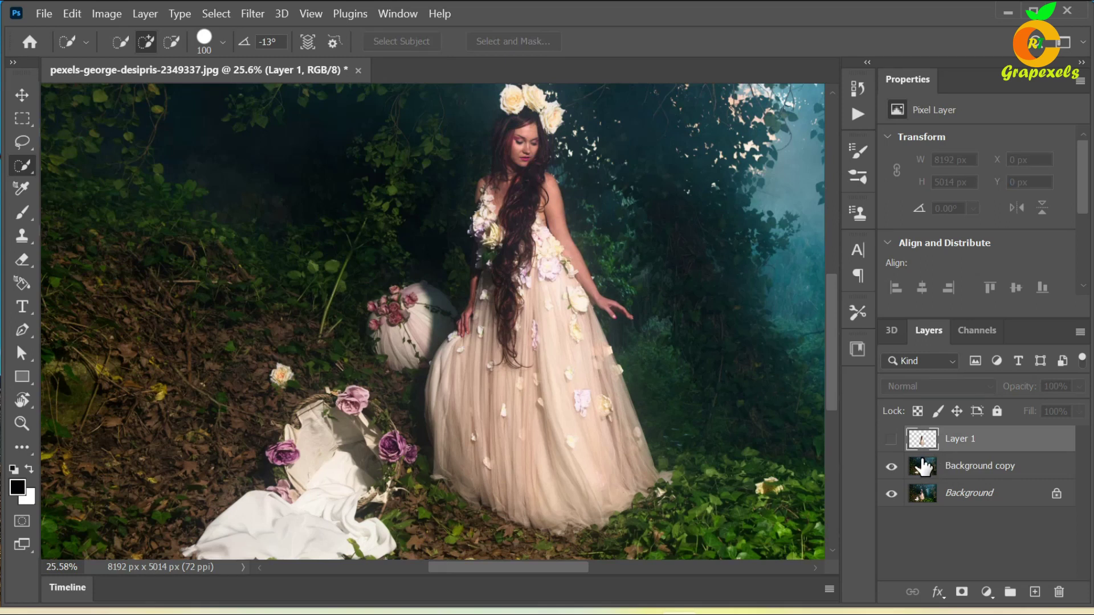
{"action": "left_click", "coordinate": [922, 450], "text": "ctrl"}
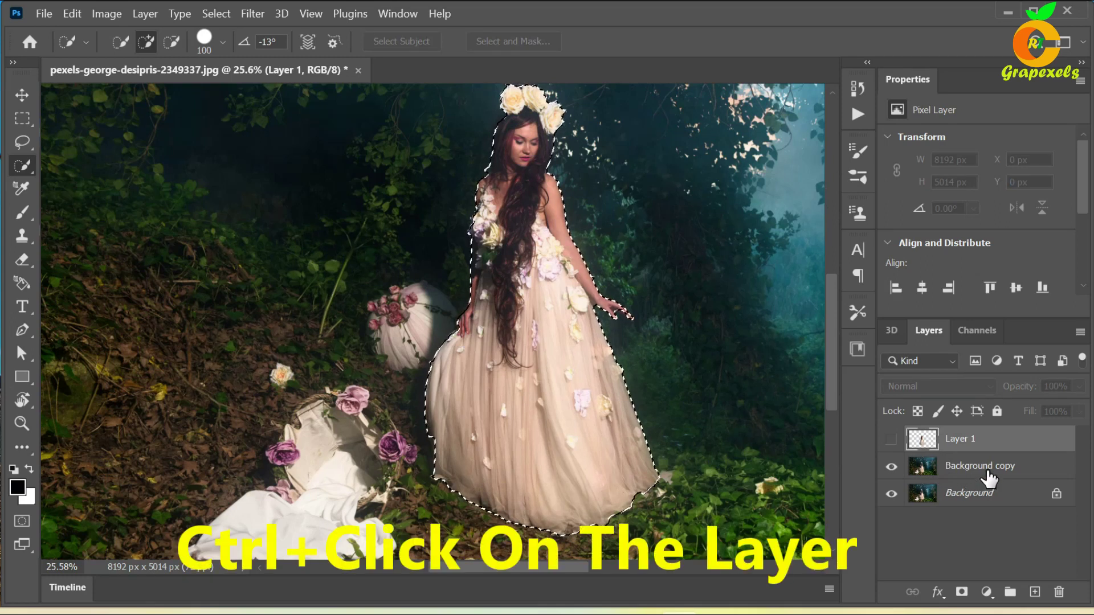
{"action": "left_click", "coordinate": [989, 477]}
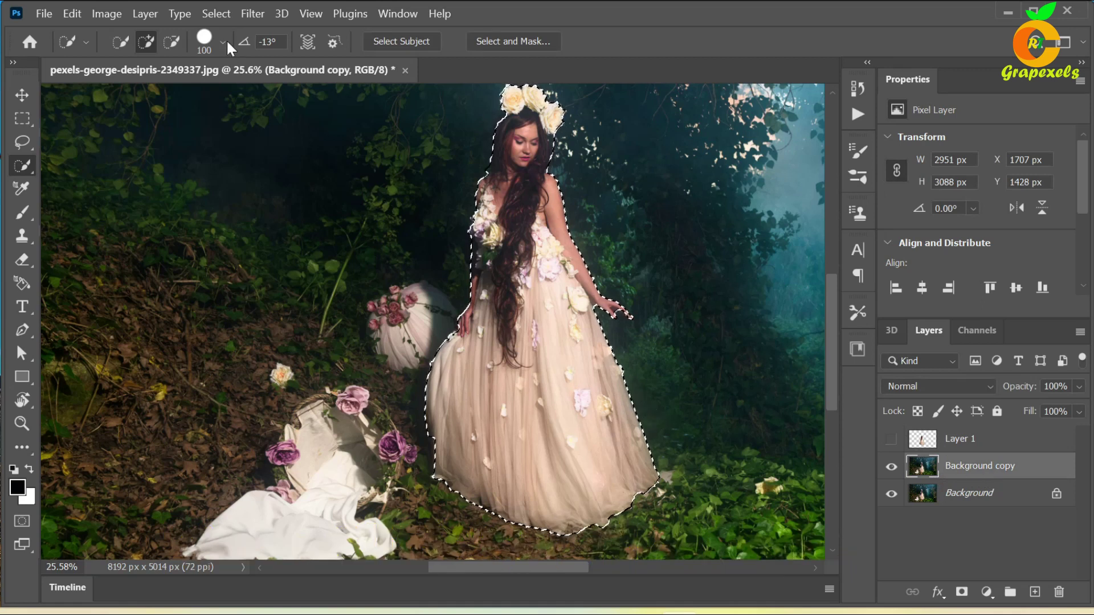
Expand the woman-shaped selection by 5 pixels.
{"action": "left_click", "coordinate": [212, 14]}
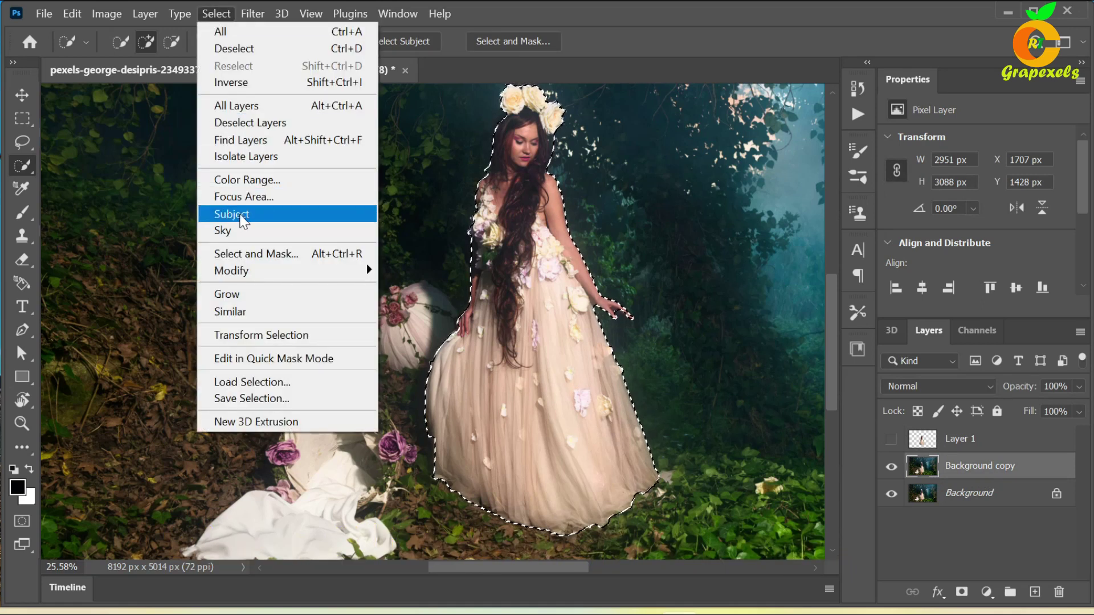
{"action": "mouse_move", "coordinate": [245, 270]}
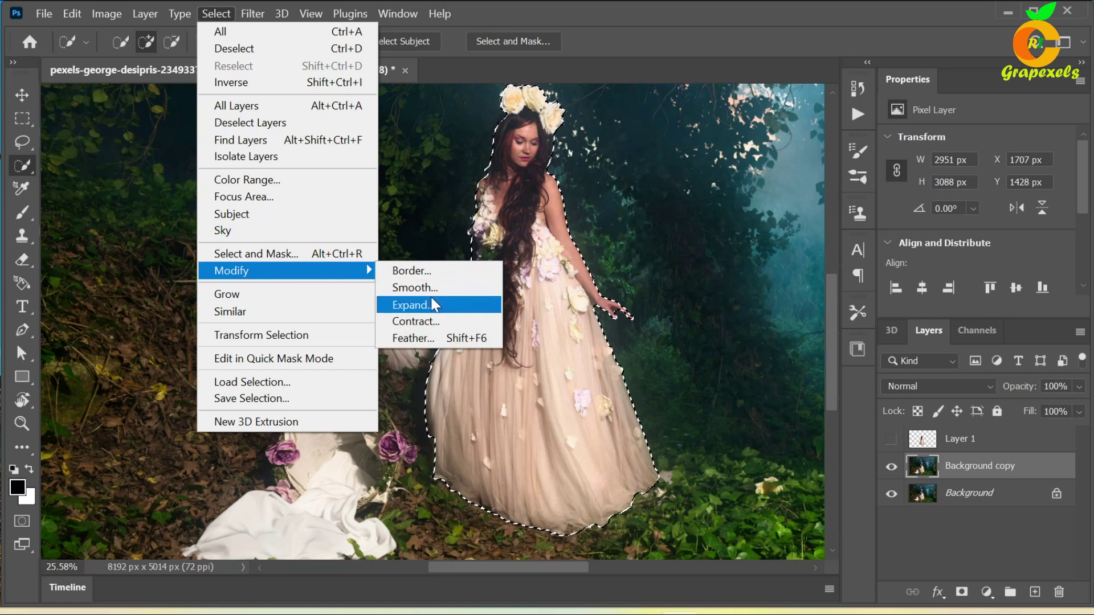
{"action": "left_click", "coordinate": [414, 307]}
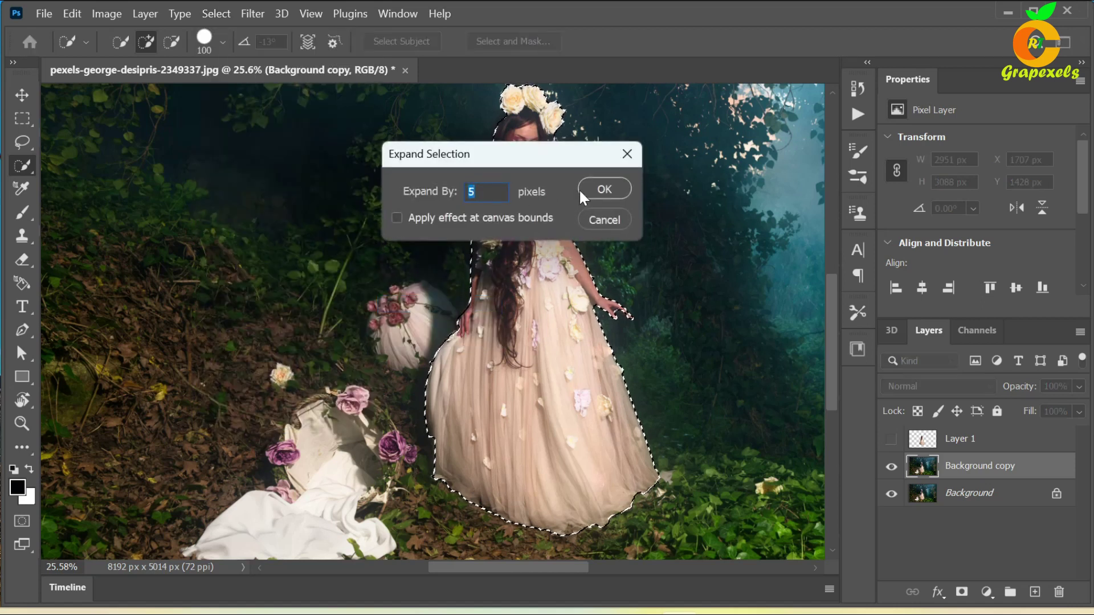
{"action": "left_click", "coordinate": [589, 191]}
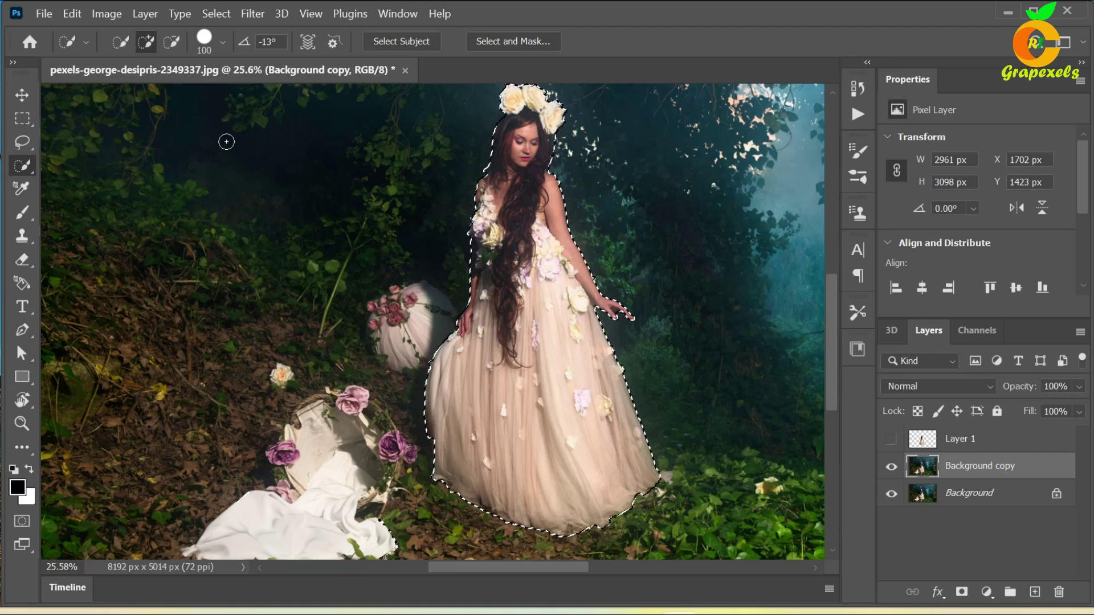
Remove the woman from the Background copy layer by filling the selection with Content-Aware.
{"action": "left_click", "coordinate": [71, 14]}
{"action": "left_click", "coordinate": [105, 269]}
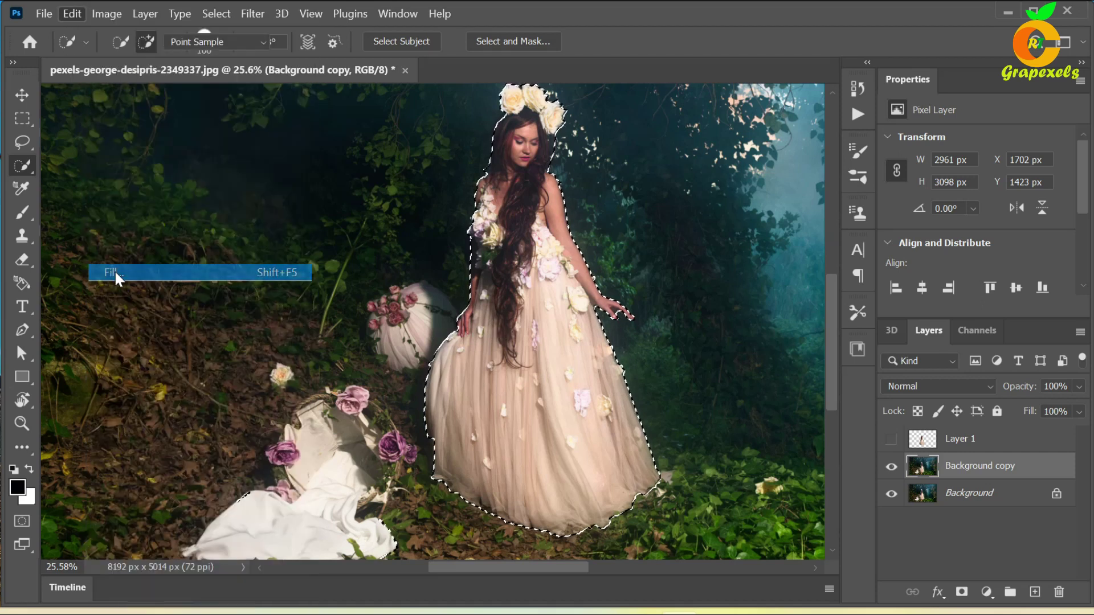
{"action": "left_click", "coordinate": [632, 133]}
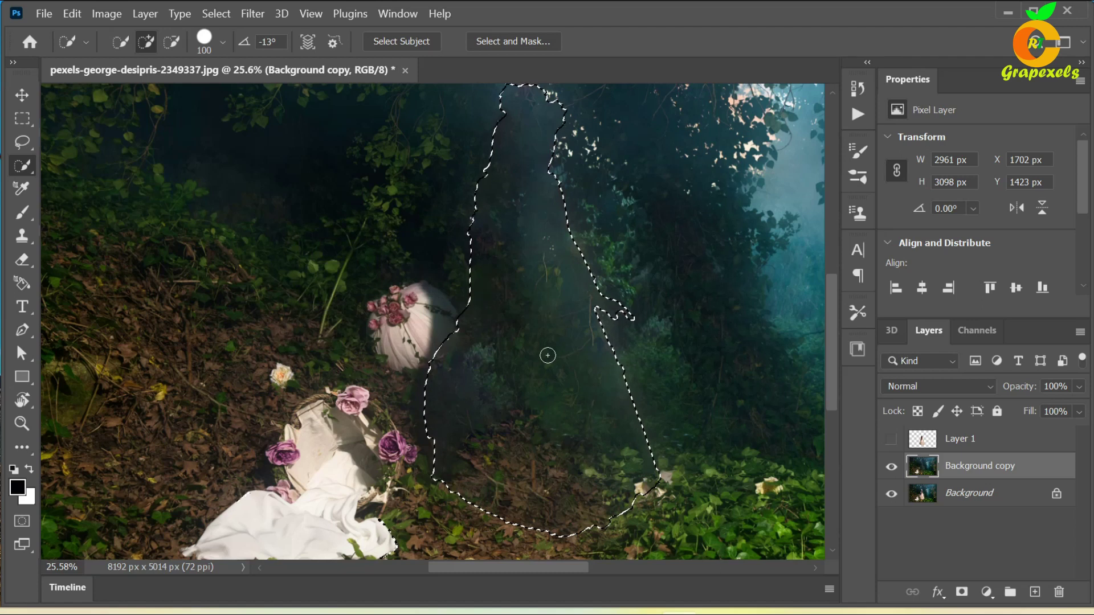
Lasso the smeared area where the woman stood and fill it with Content-Aware in Normal mode at 100% opacity.
{"action": "scroll", "coordinate": [570, 371], "scroll_direction": "down", "scroll_amount": 1}
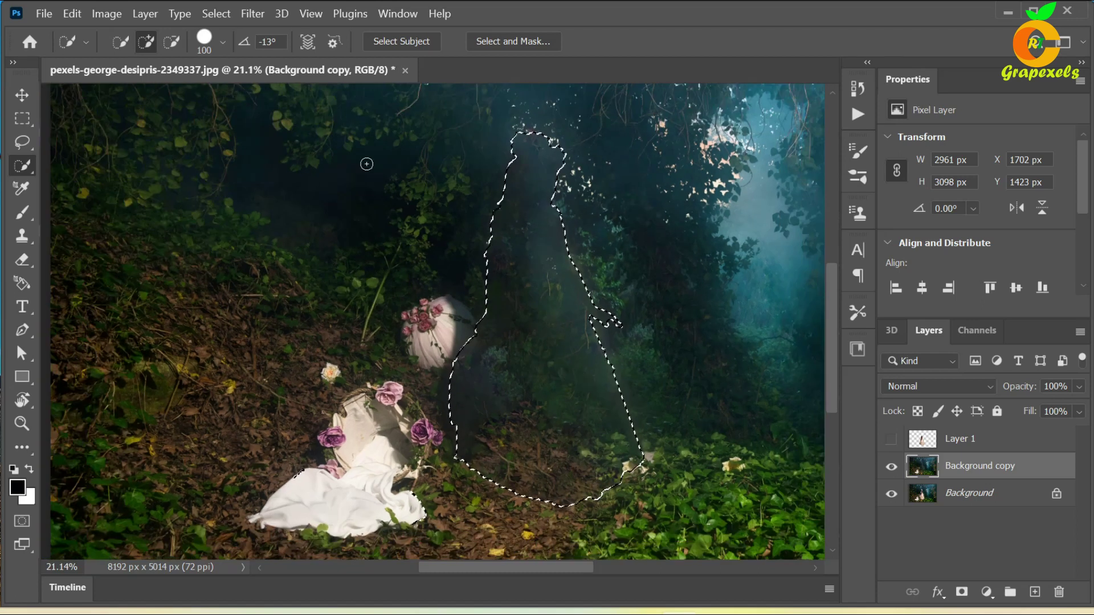
{"action": "left_click", "coordinate": [21, 141]}
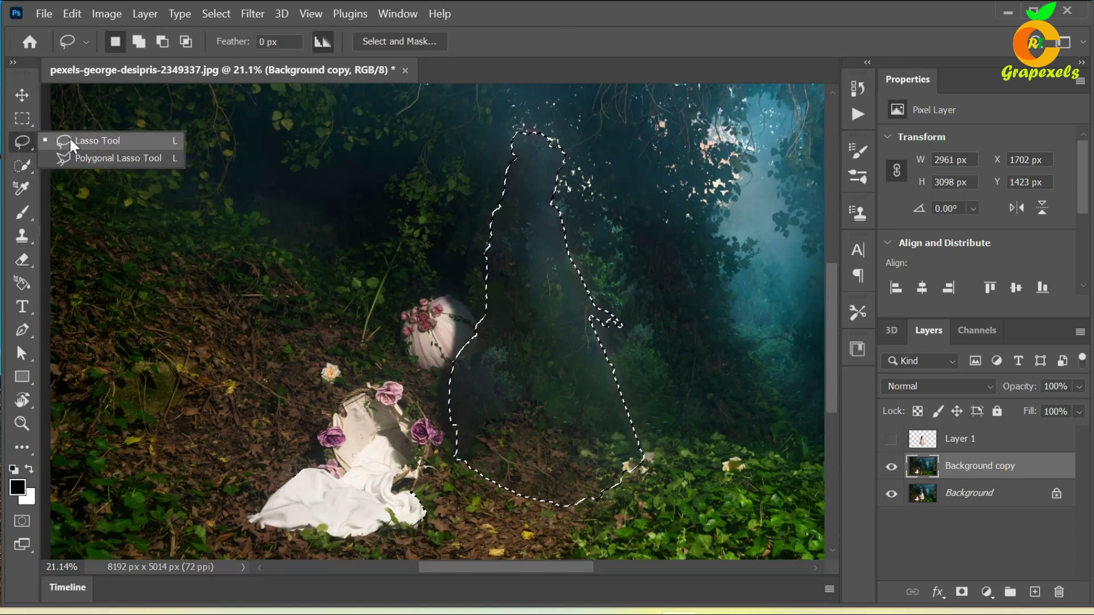
{"action": "left_click", "coordinate": [468, 248]}
{"action": "mouse_move", "coordinate": [506, 131]}
{"action": "left_mouse_down"}
{"action": "mouse_move", "coordinate": [553, 131]}
{"action": "mouse_move", "coordinate": [620, 199]}
{"action": "mouse_move", "coordinate": [656, 350]}
{"action": "mouse_move", "coordinate": [648, 430]}
{"action": "left_mouse_up"}
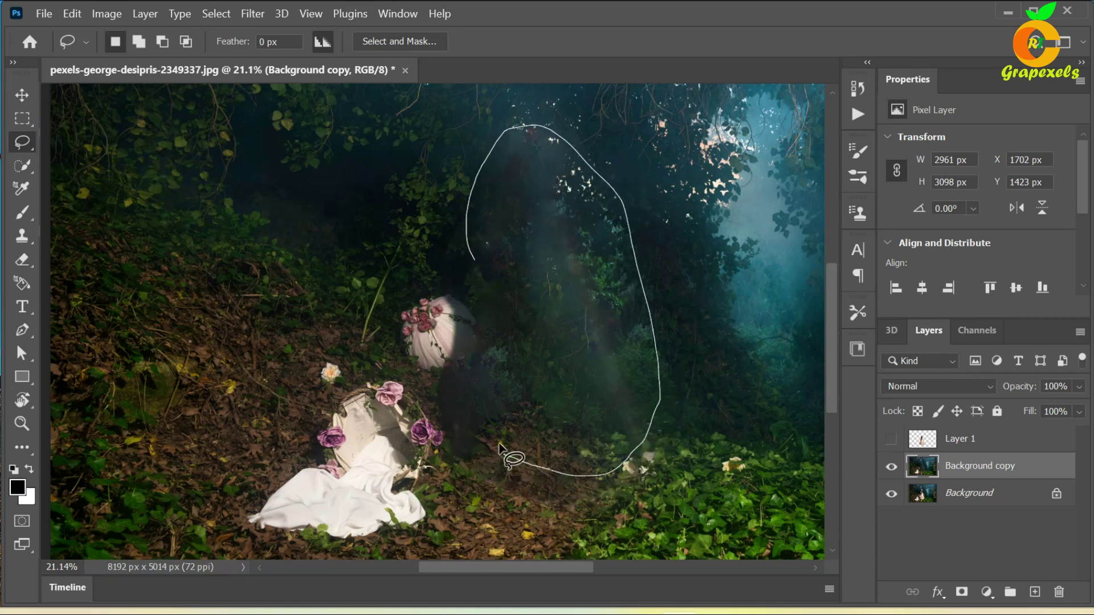
{"action": "left_click_drag", "start_coordinate": [482, 269], "coordinate": [478, 257]}
{"action": "right_click", "coordinate": [530, 242]}
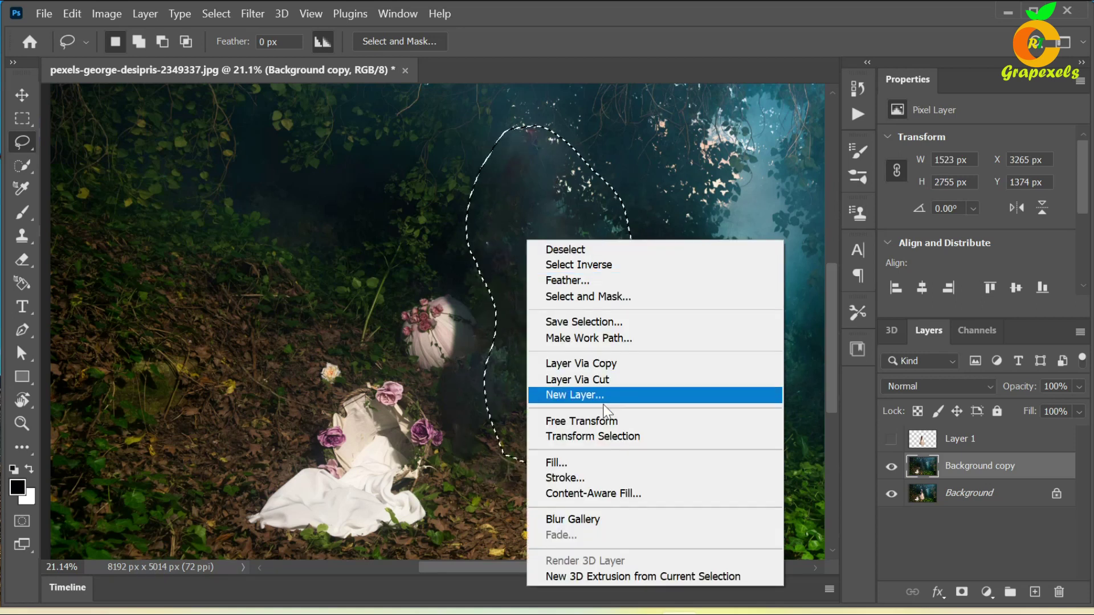
{"action": "left_click", "coordinate": [561, 464]}
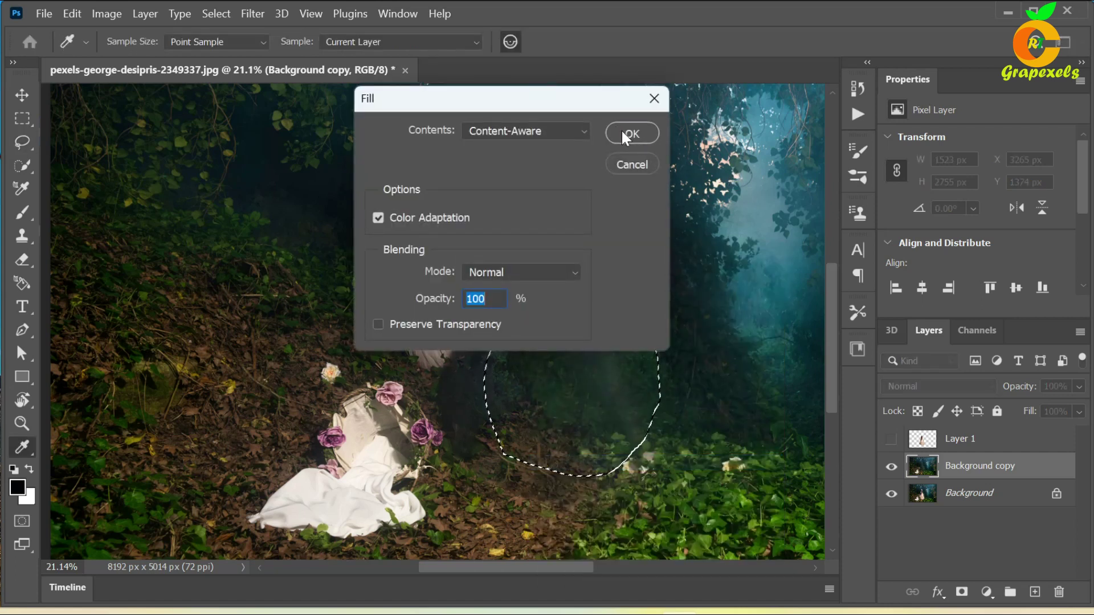
{"action": "left_click", "coordinate": [635, 135]}
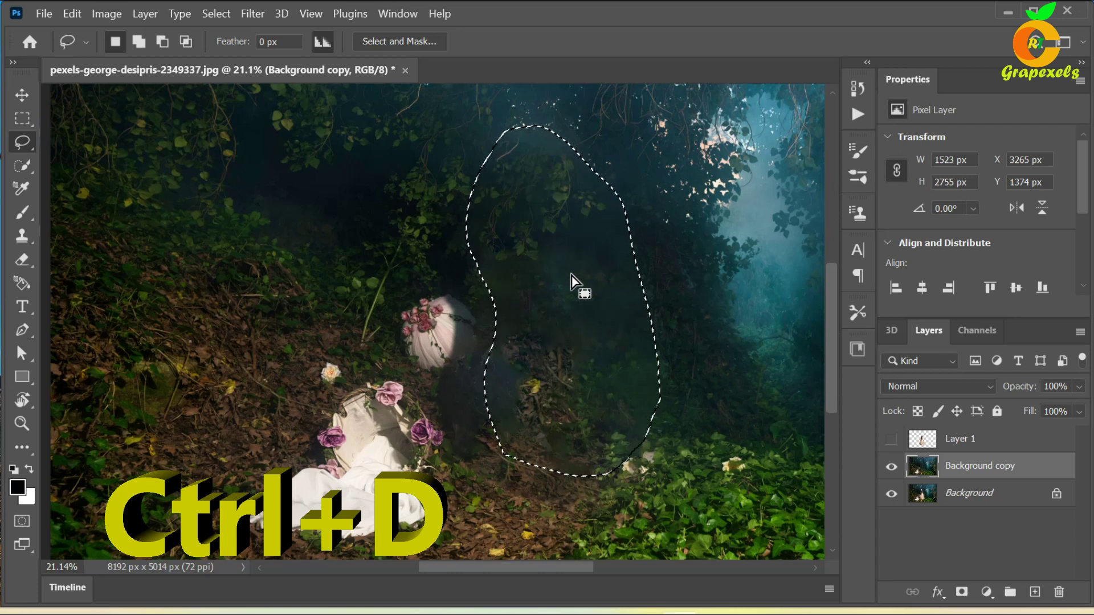
Clear the lasso selection and make Layer 1 with the woman visible again.
{"action": "key", "text": "ctrl+d"}
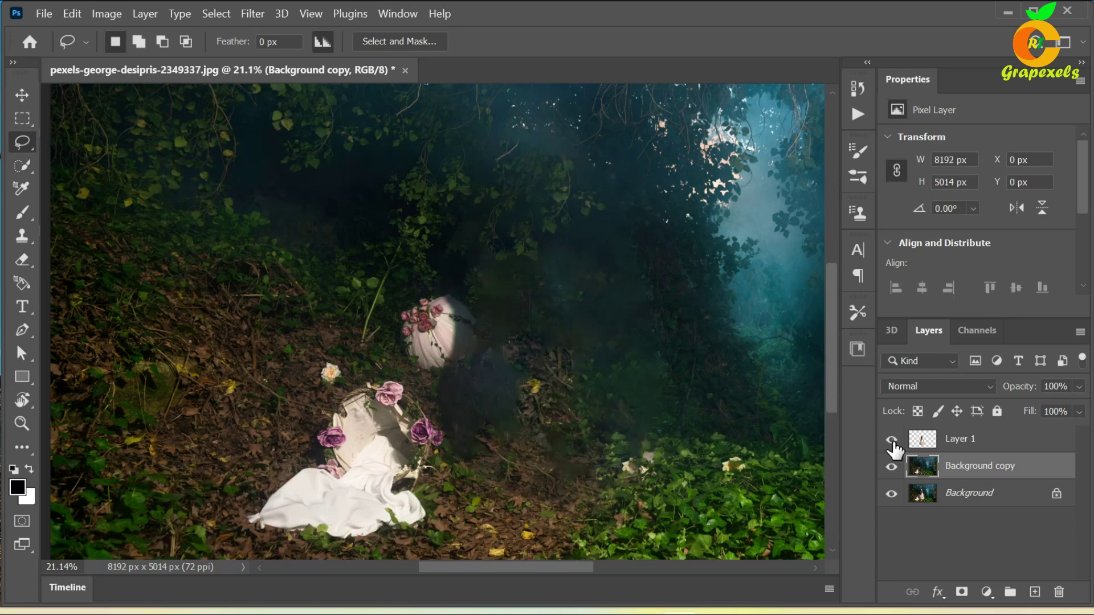
{"action": "left_click", "coordinate": [892, 440]}
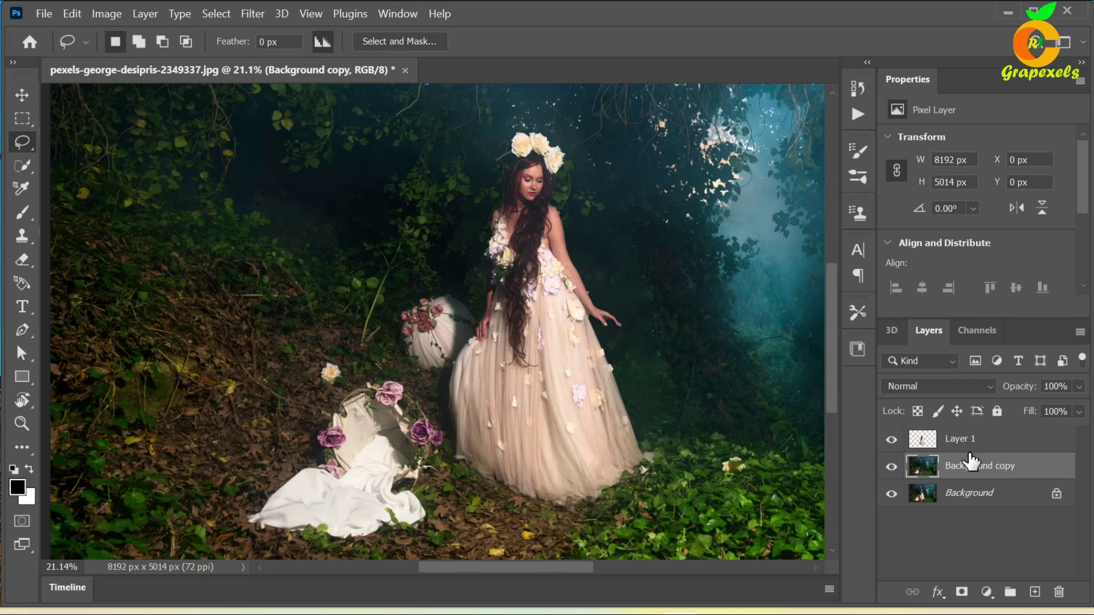
{"action": "left_click_drag", "start_coordinate": [550, 354], "coordinate": [462, 363]}
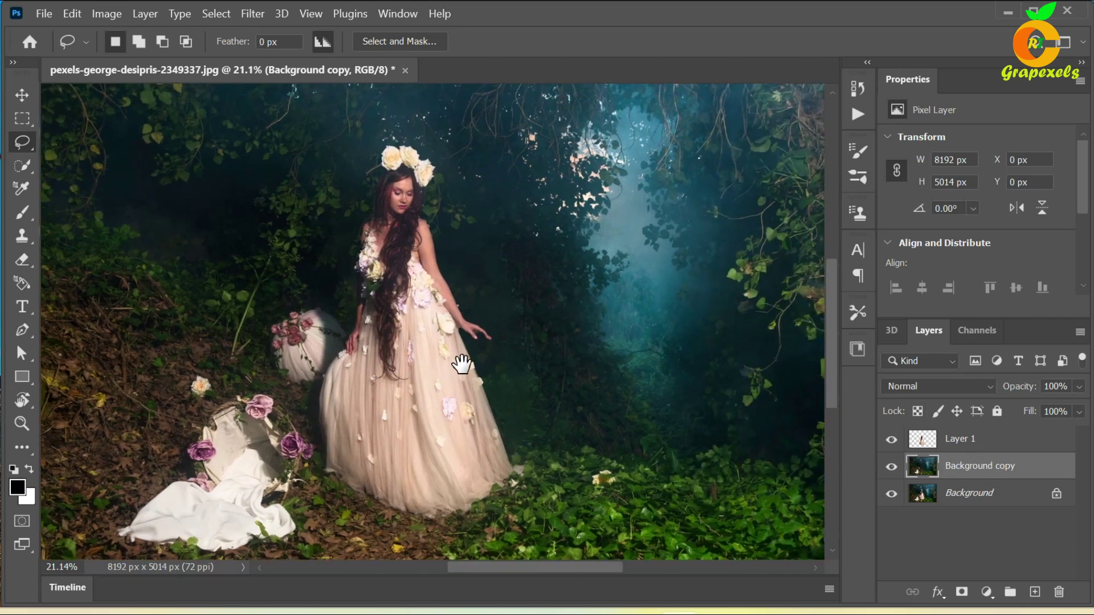
{"action": "mouse_move", "coordinate": [481, 361]}
{"action": "left_mouse_down"}
{"action": "mouse_move", "coordinate": [481, 390]}
{"action": "mouse_move", "coordinate": [484, 382]}
{"action": "left_mouse_up"}
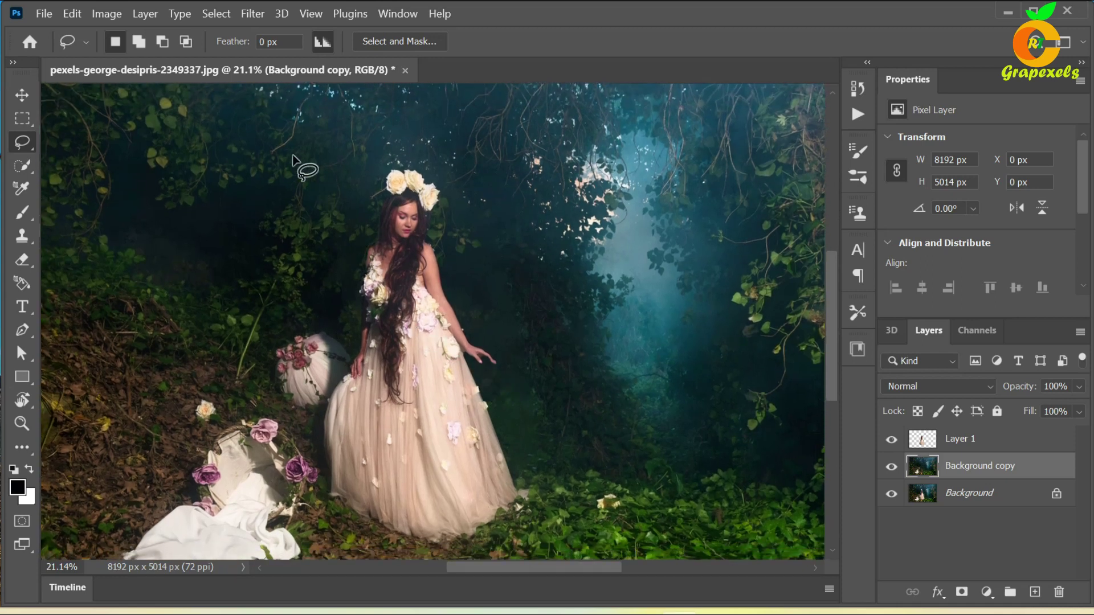
Start a Tilt-Shift blur on the Background copy layer and move its focus centre down to the ground below the woman's dress.
{"action": "left_click", "coordinate": [251, 14]}
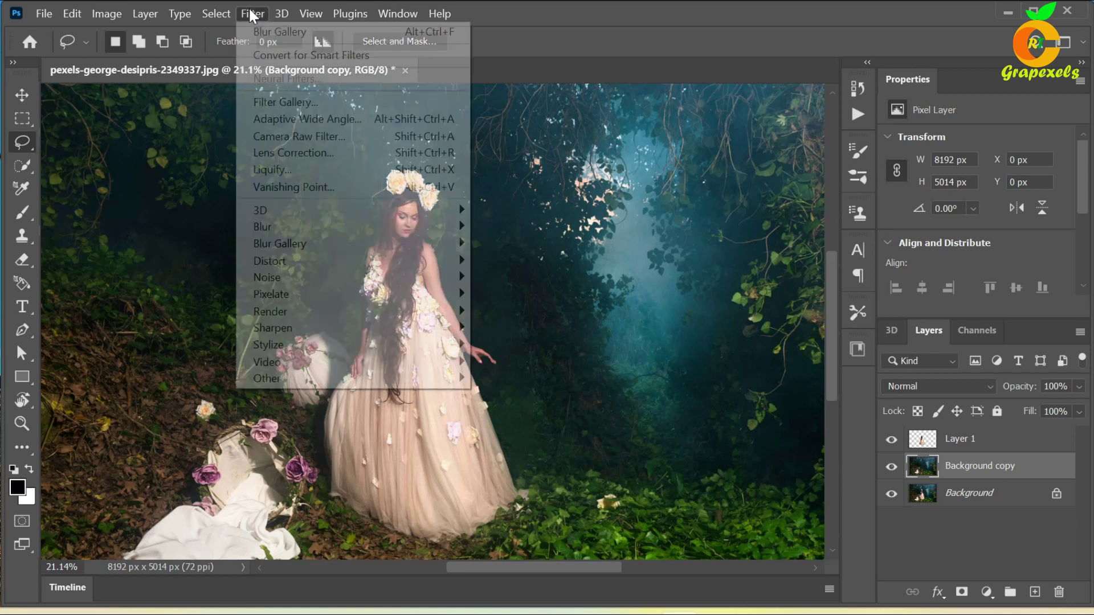
{"action": "mouse_move", "coordinate": [282, 251]}
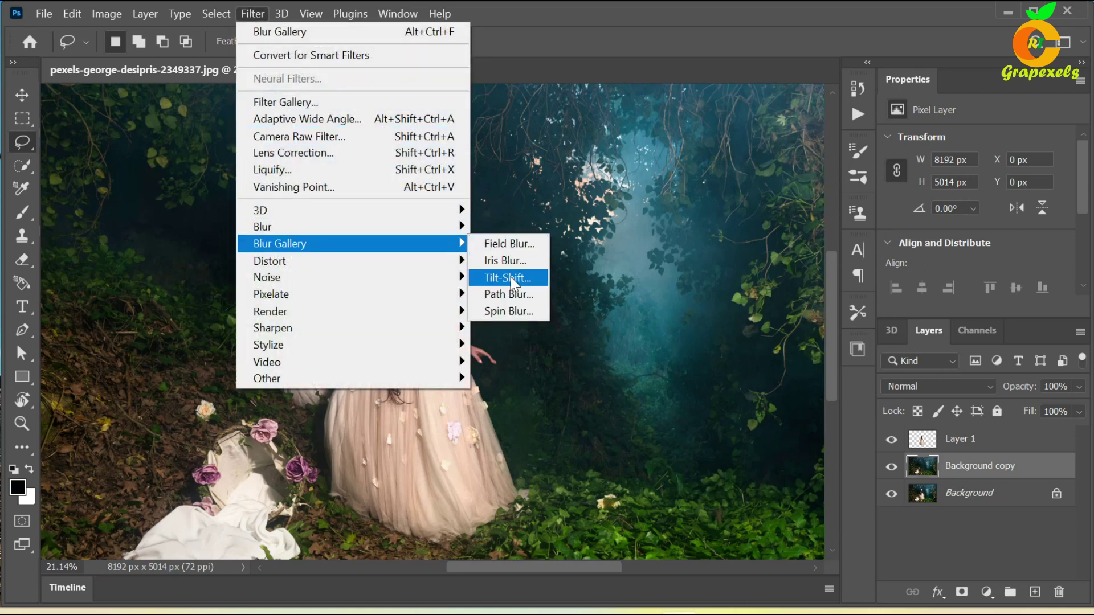
{"action": "left_click", "coordinate": [536, 278]}
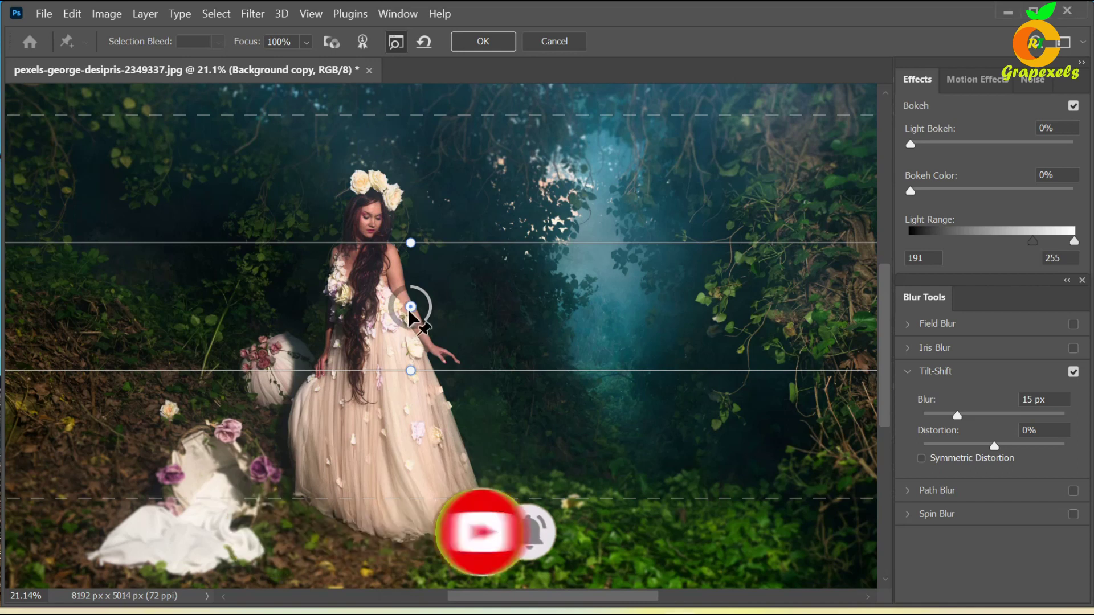
{"action": "left_click_drag", "start_coordinate": [408, 309], "coordinate": [403, 596]}
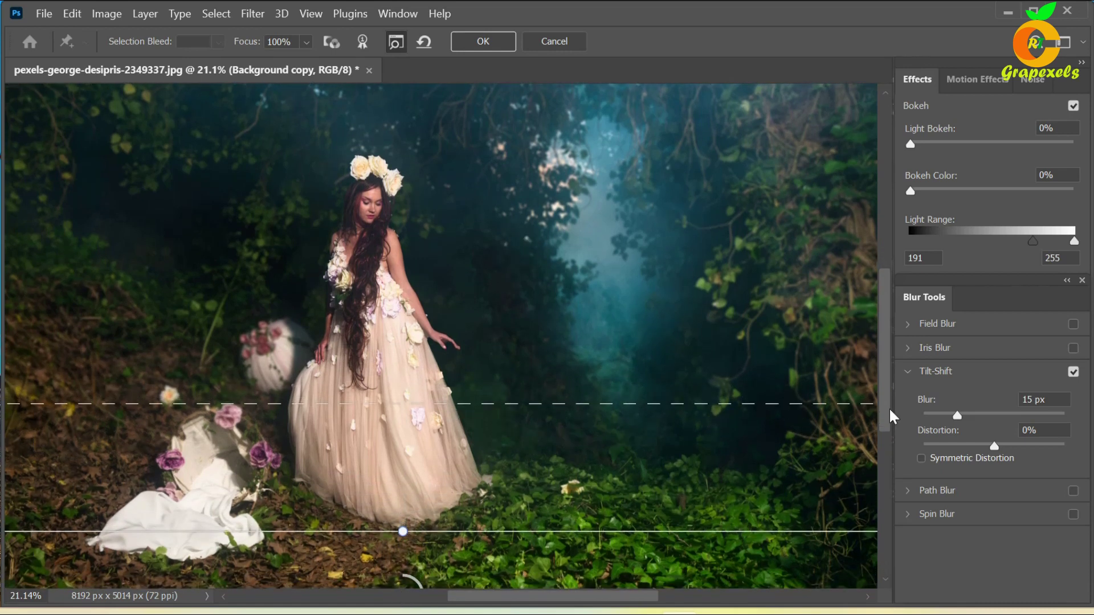
Set the Tilt-Shift blur to 46 px and lower the focus centre slightly, just past the image's bottom edge.
{"action": "left_click_drag", "start_coordinate": [958, 416], "coordinate": [977, 430]}
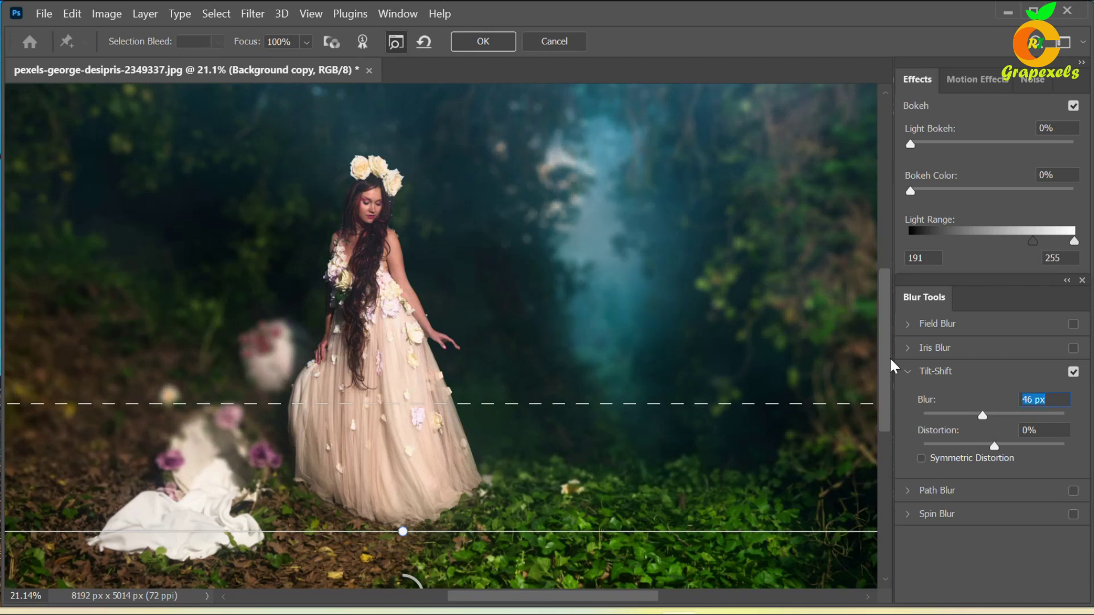
{"action": "left_click_drag", "start_coordinate": [888, 358], "coordinate": [884, 380]}
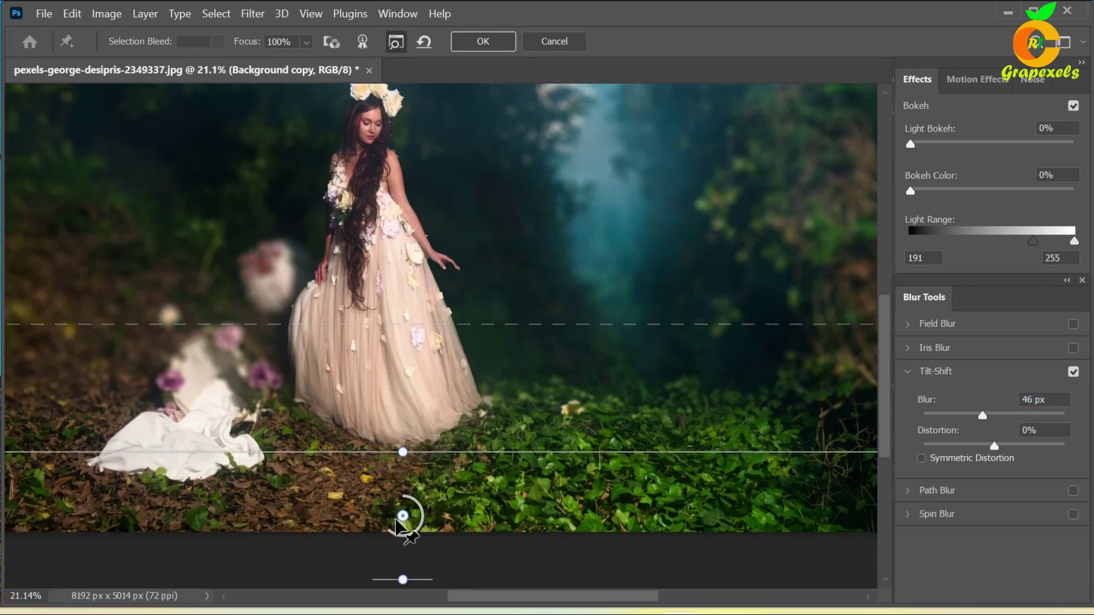
{"action": "left_click_drag", "start_coordinate": [402, 517], "coordinate": [407, 541]}
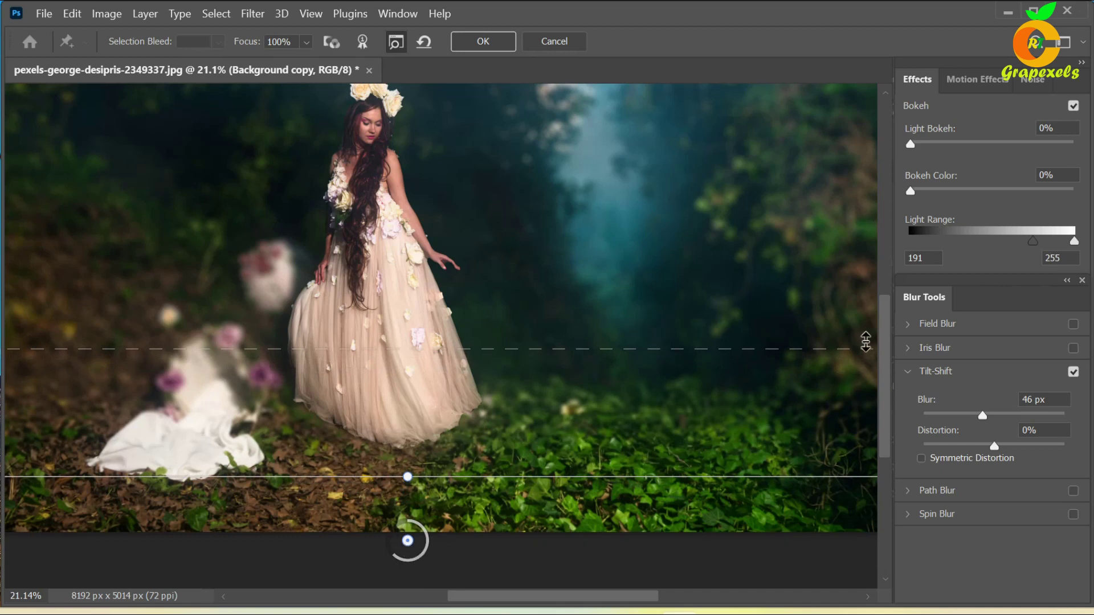
{"action": "left_click_drag", "start_coordinate": [885, 361], "coordinate": [892, 335]}
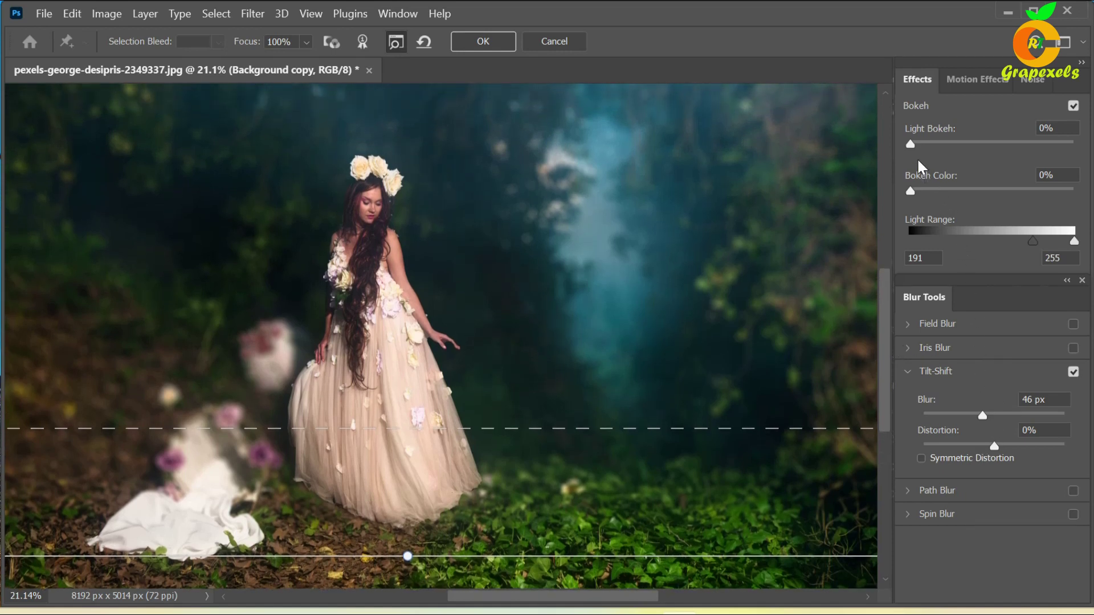
Set Light Bokeh to 39% and Bokeh Color to 31%, and apply the Tilt-Shift blur.
{"action": "left_click_drag", "start_coordinate": [912, 144], "coordinate": [964, 159]}
{"action": "left_click_drag", "start_coordinate": [912, 190], "coordinate": [953, 205]}
{"action": "mouse_move", "coordinate": [970, 146]}
{"action": "left_mouse_down"}
{"action": "mouse_move", "coordinate": [984, 150]}
{"action": "mouse_move", "coordinate": [974, 148]}
{"action": "left_mouse_up"}
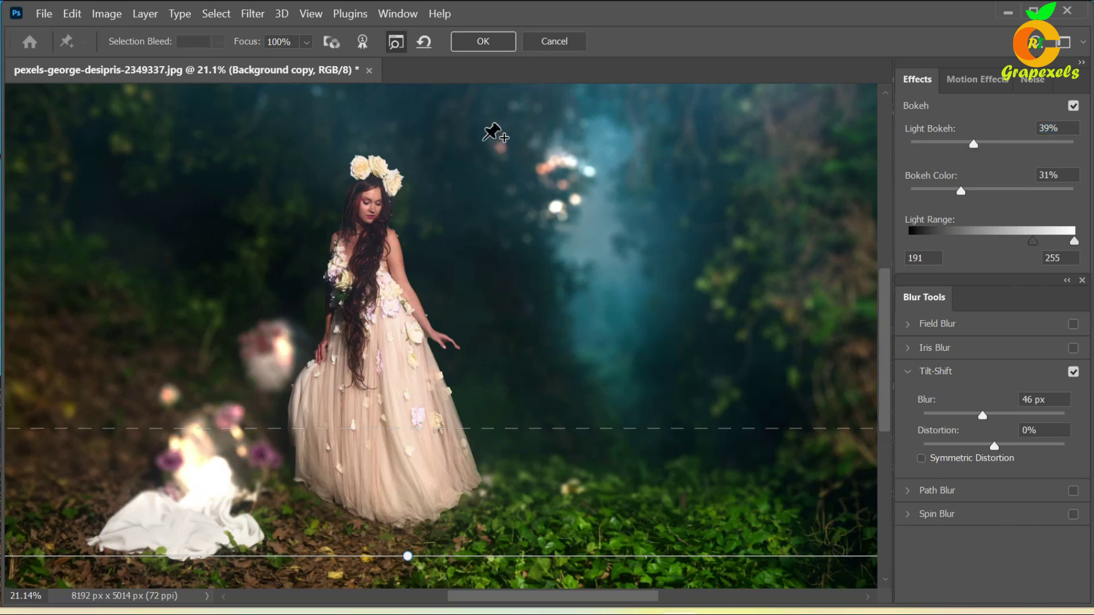
{"action": "left_click", "coordinate": [472, 43]}
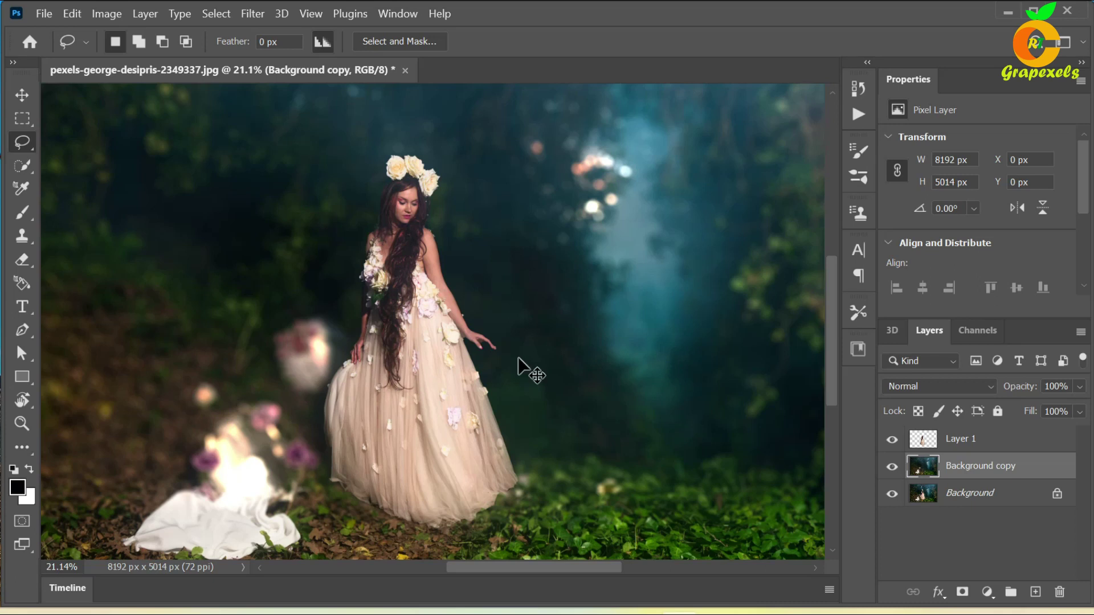
Group Layer 1 and the Background copy layer together.
{"action": "scroll", "coordinate": [519, 365], "scroll_direction": "down", "scroll_amount": 1}
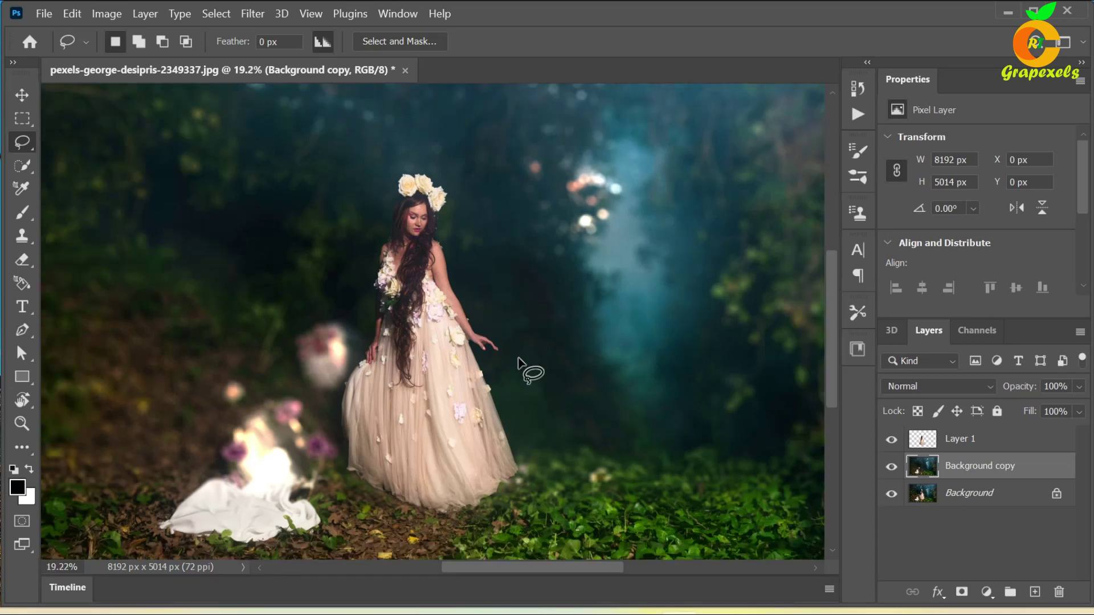
{"action": "left_click_drag", "start_coordinate": [540, 365], "coordinate": [541, 380]}
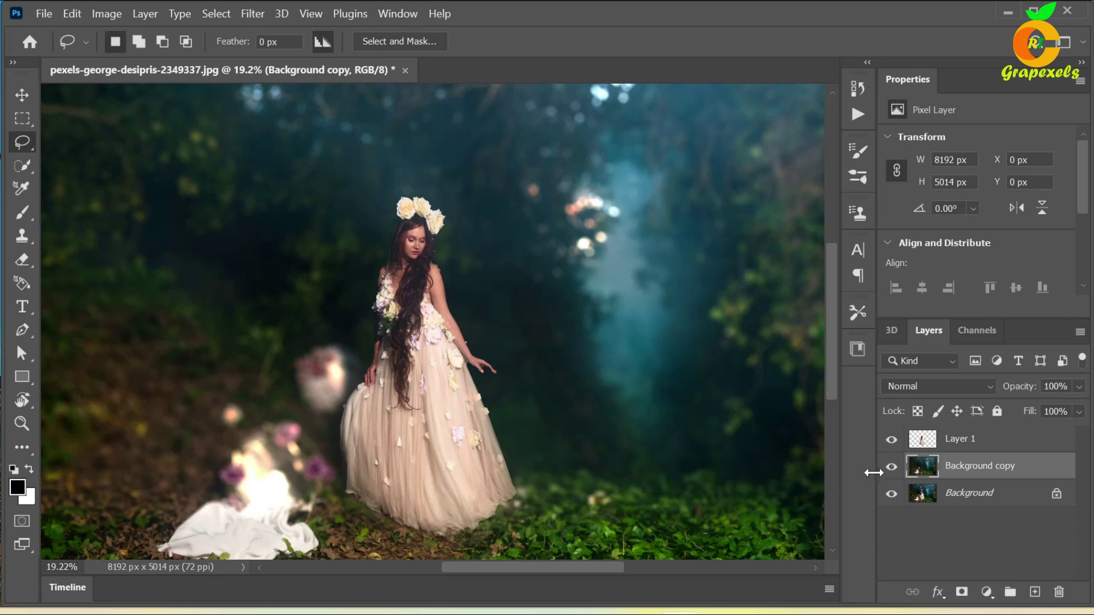
{"action": "left_click", "coordinate": [985, 446], "text": "ctrl"}
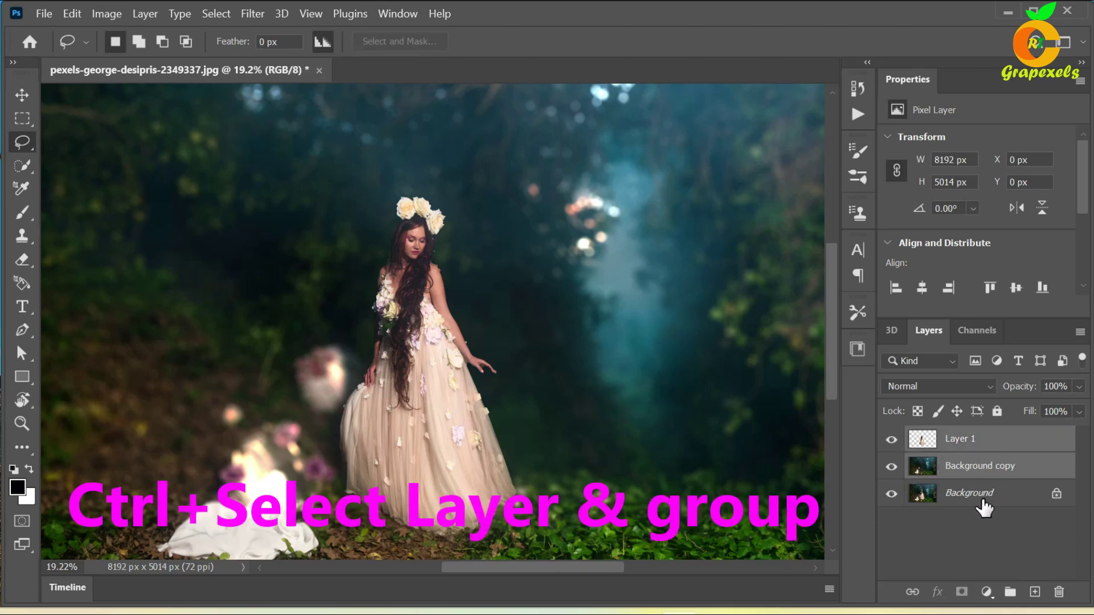
{"action": "left_click", "coordinate": [1010, 592]}
Toggle the new group's visibility several times to compare the blurred result with the original photo, leaving the group shown.
{"action": "left_click", "coordinate": [890, 439]}
{"action": "left_click", "coordinate": [891, 443]}
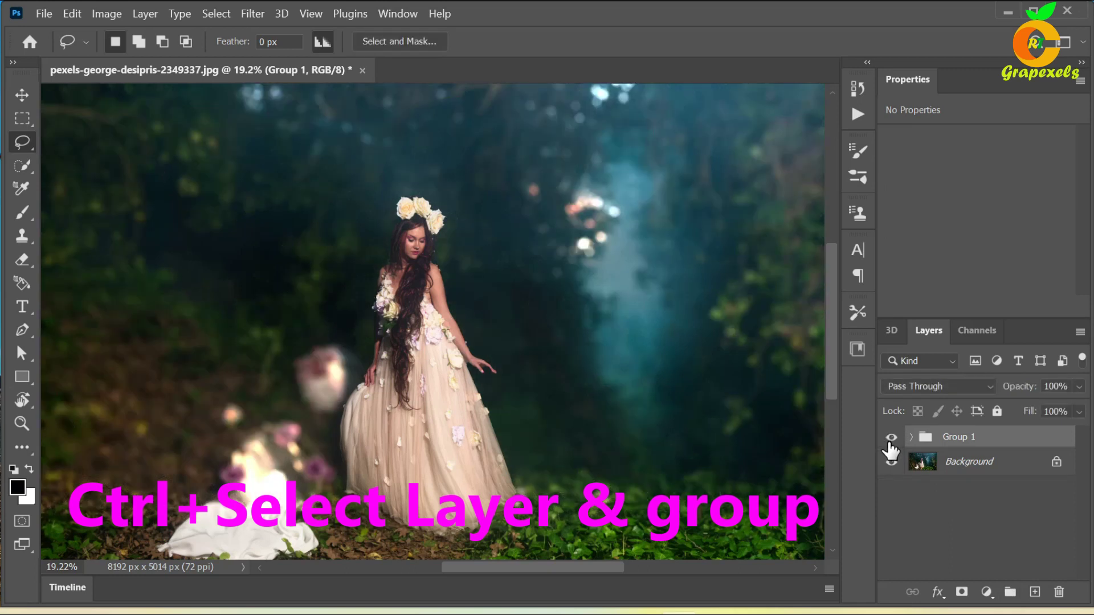
{"action": "left_click", "coordinate": [891, 443]}
{"action": "left_click", "coordinate": [890, 443]}
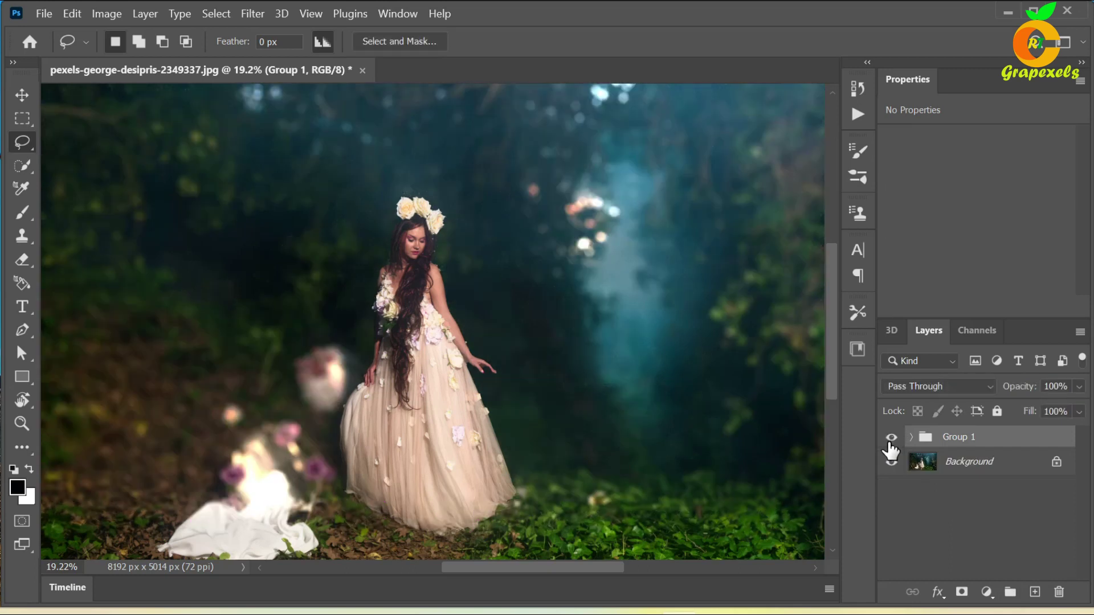
{"action": "left_click", "coordinate": [891, 443]}
{"action": "left_click", "coordinate": [890, 444]}
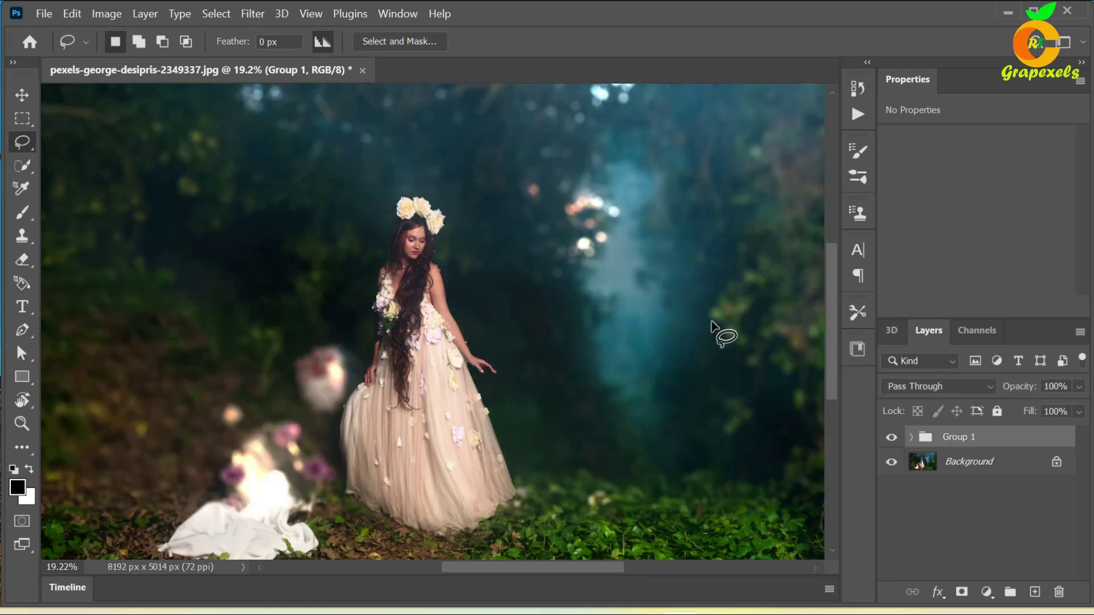